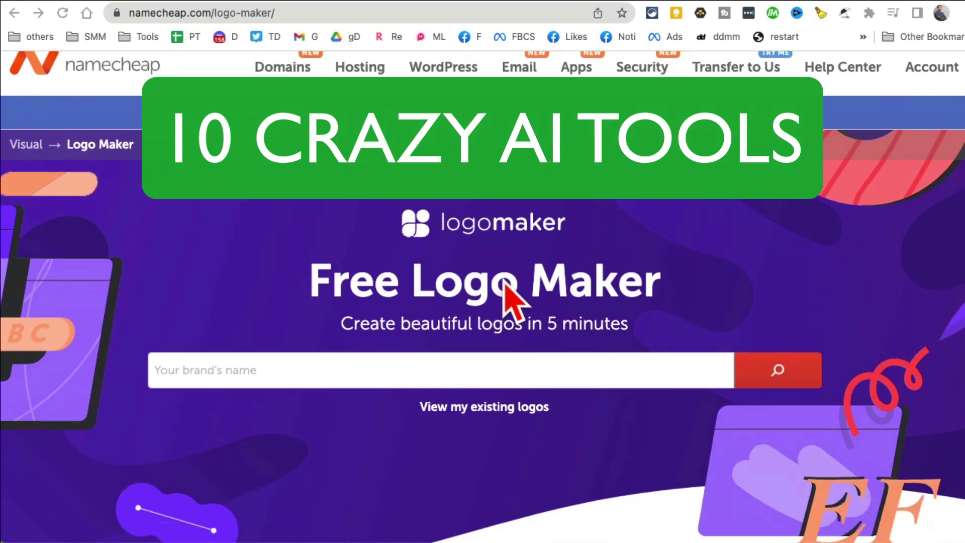
scroll(503, 279, down, 3)
- Enter 'mam digital' as the Namecheap Logo Maker brand name and submit it
scroll(504, 280, up, 1)
scroll(504, 280, up, 1)
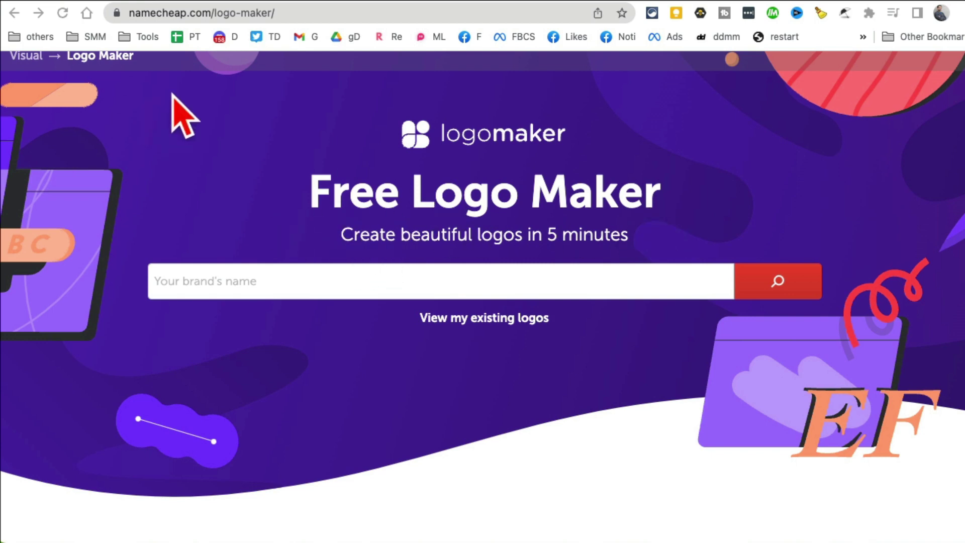
click(493, 282)
click(489, 279)
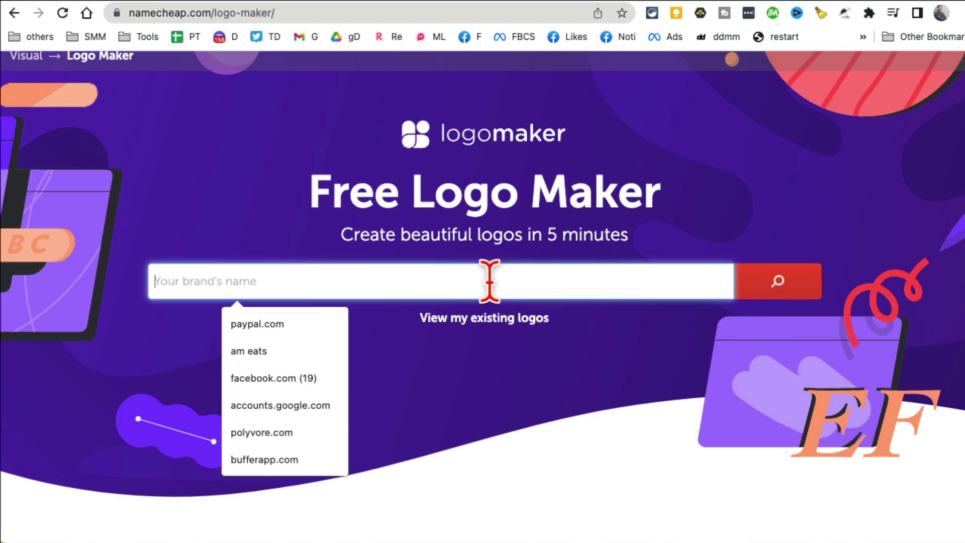
text(mam digital)
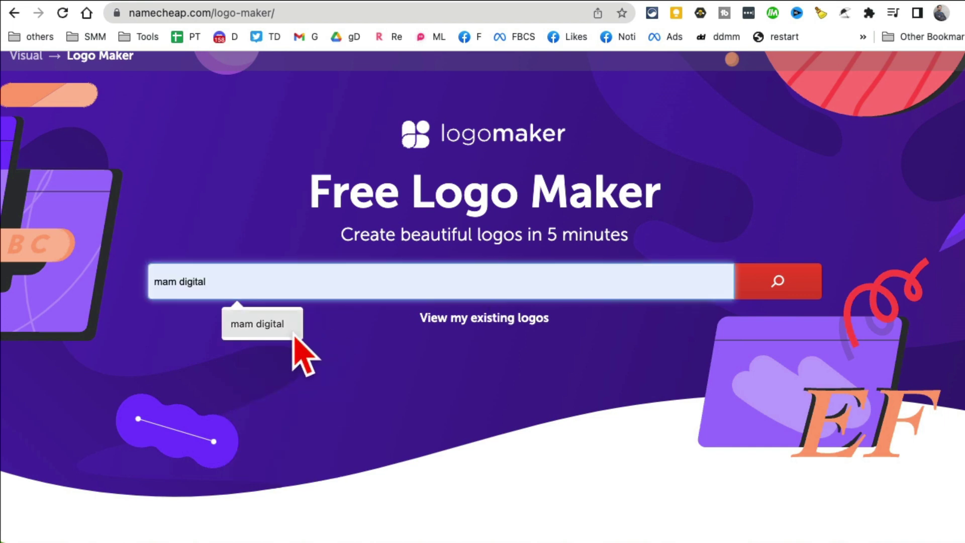
click(283, 332)
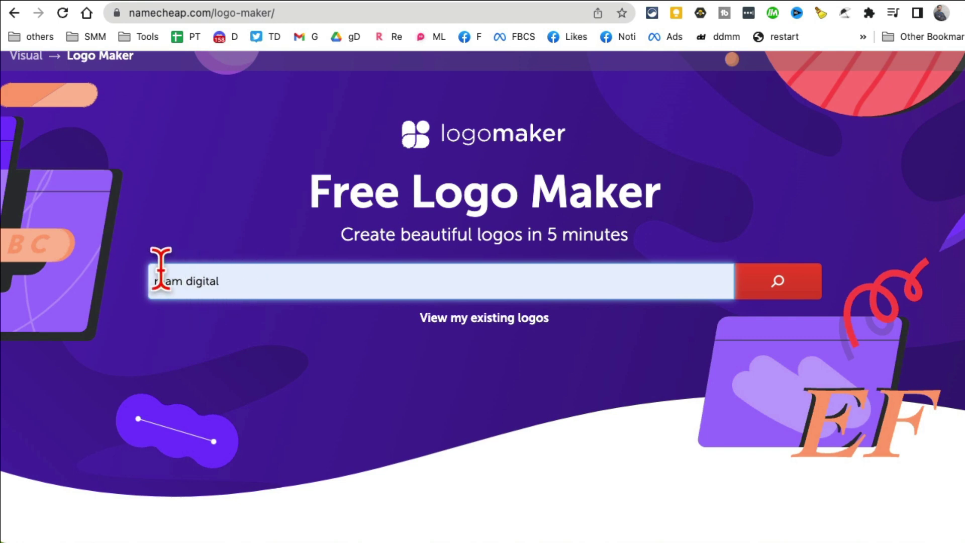
click(806, 290)
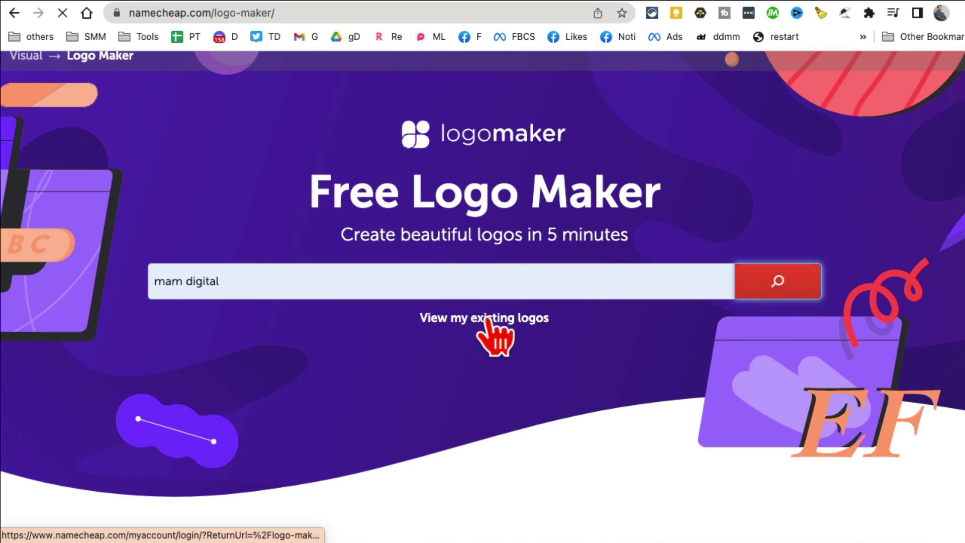
- Answer the logo quiz's font-style questions: serious/fresh, thin/thick, playful/elegant, organic/geometric, funky/normal
scroll(632, 354, down, 3)
click(572, 357)
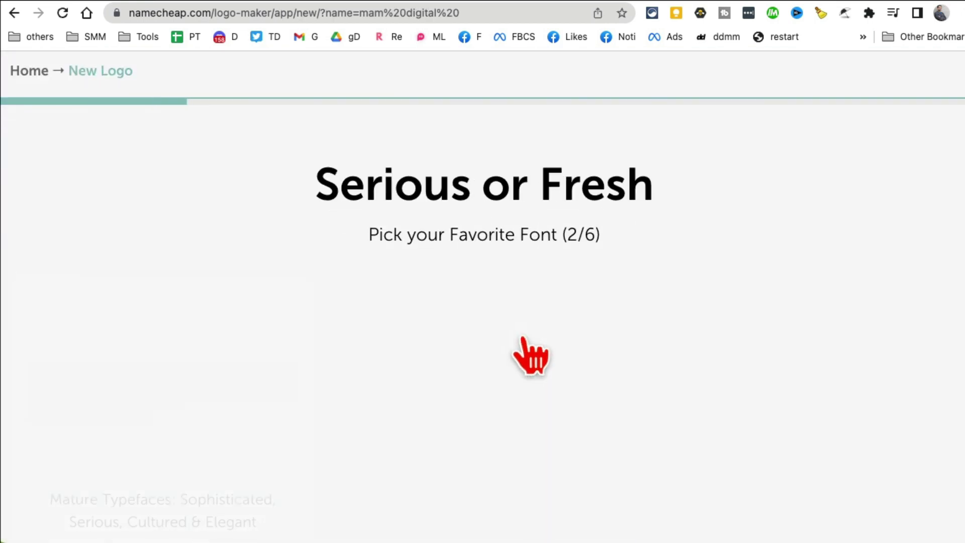
click(209, 415)
click(516, 400)
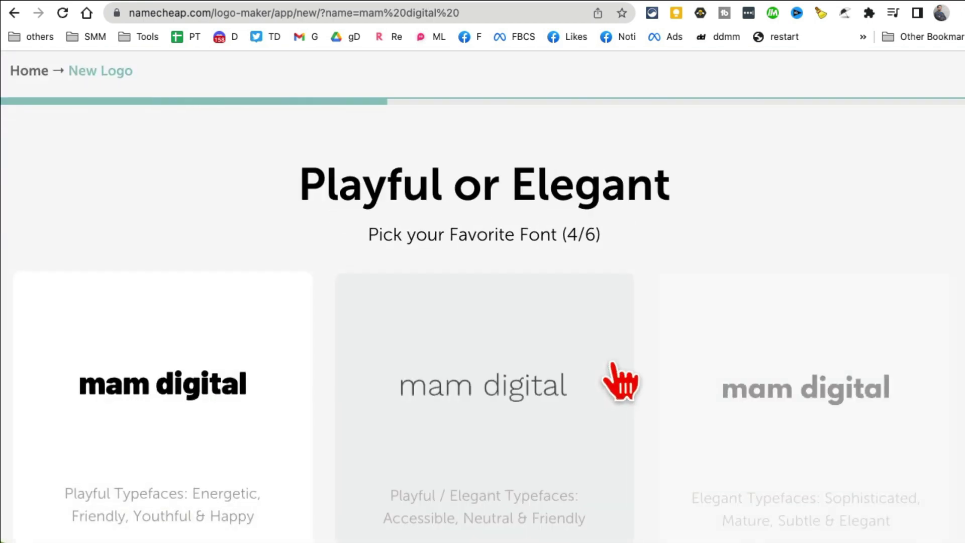
click(476, 407)
click(784, 352)
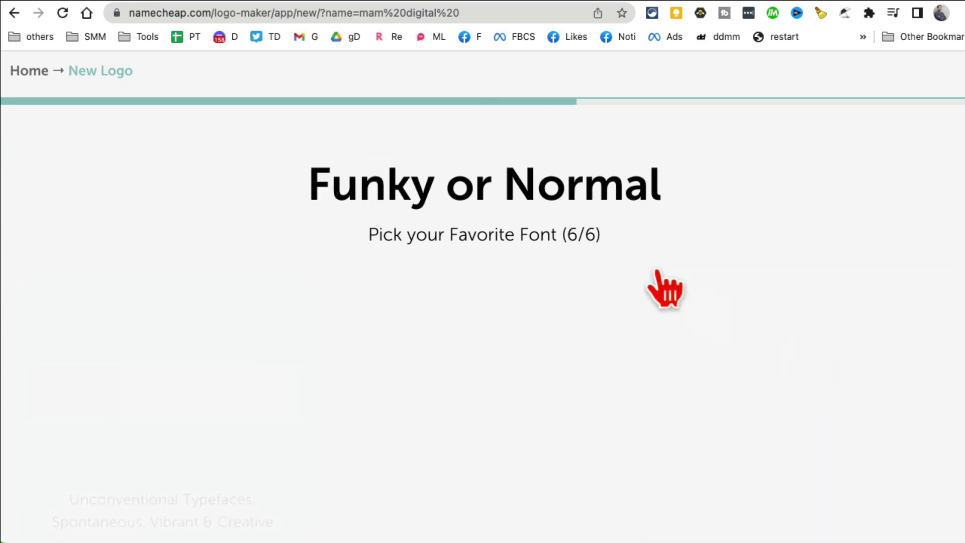
click(517, 403)
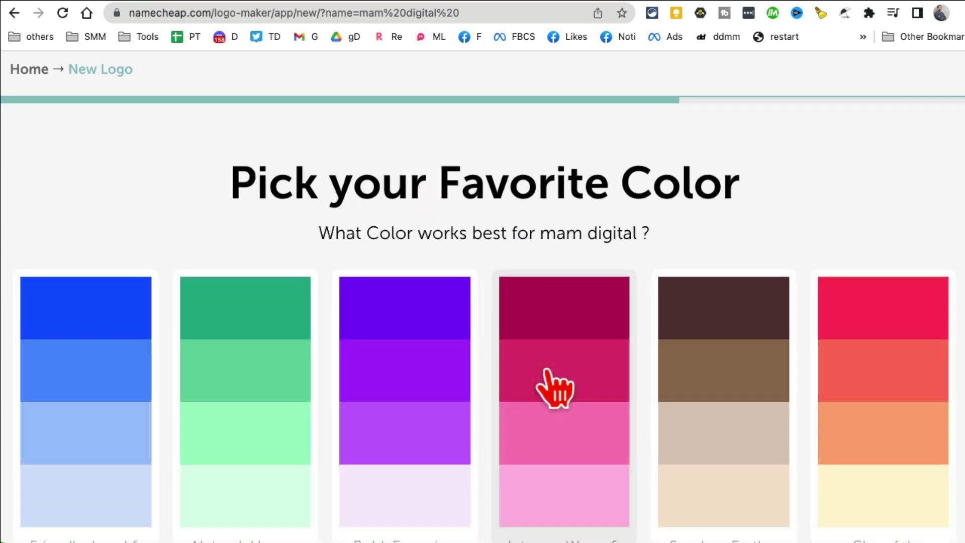
- Choose the Cheerful, Vibrant & Happy palette and enter the slogan 'data backed'
scroll(557, 389, down, 1)
scroll(709, 371, down, 3)
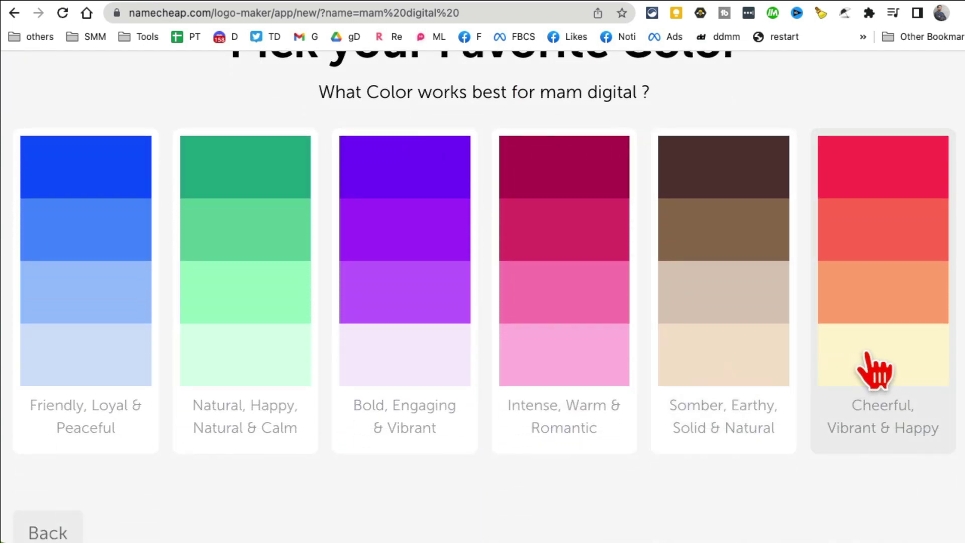
click(869, 302)
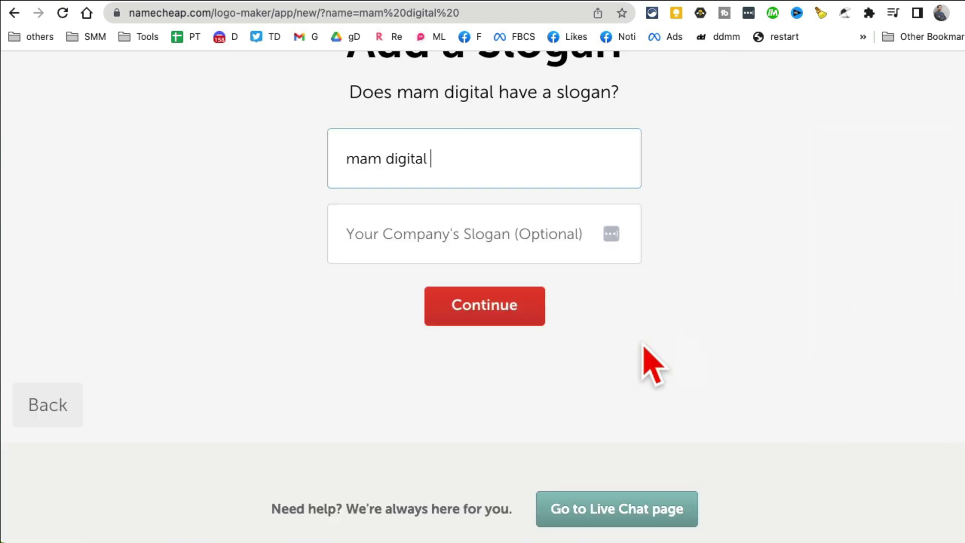
click(486, 244)
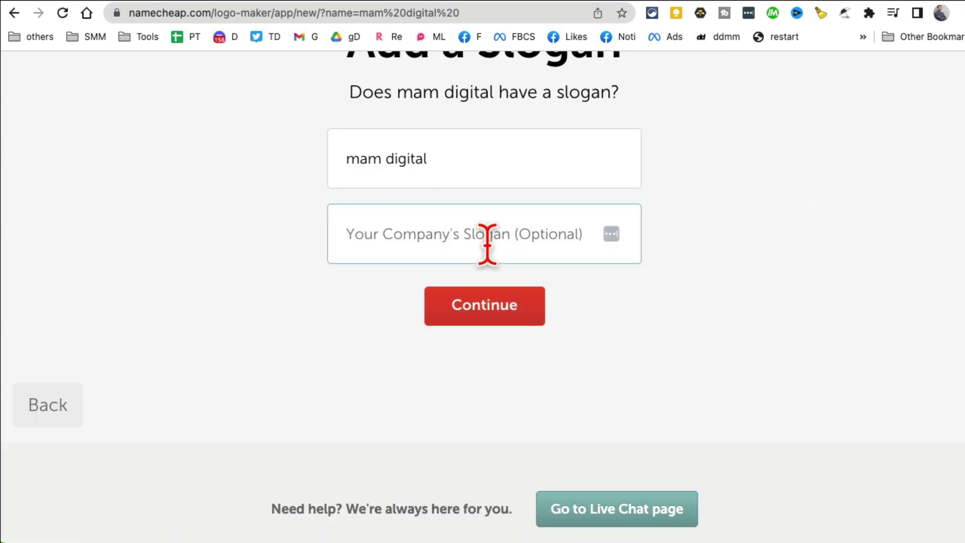
text(data backed)
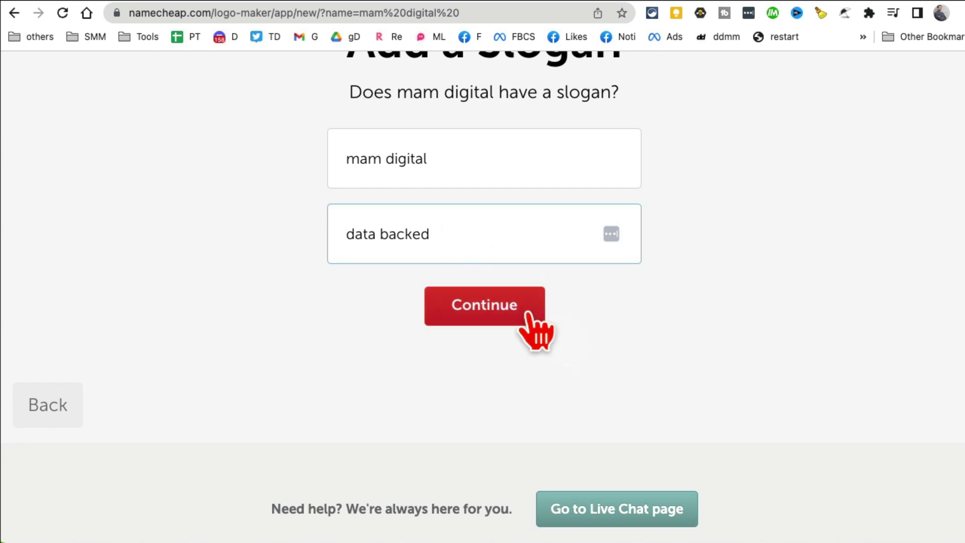
click(527, 316)
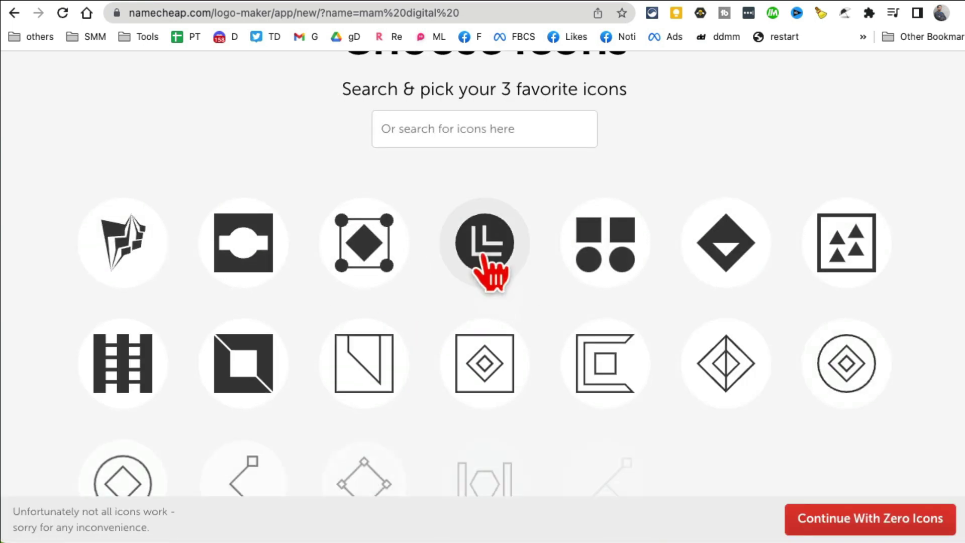
- Pick the L icon and generate the logo results
click(486, 267)
scroll(726, 346, down, 3)
scroll(312, 321, down, 1)
scroll(614, 349, down, 4)
click(858, 520)
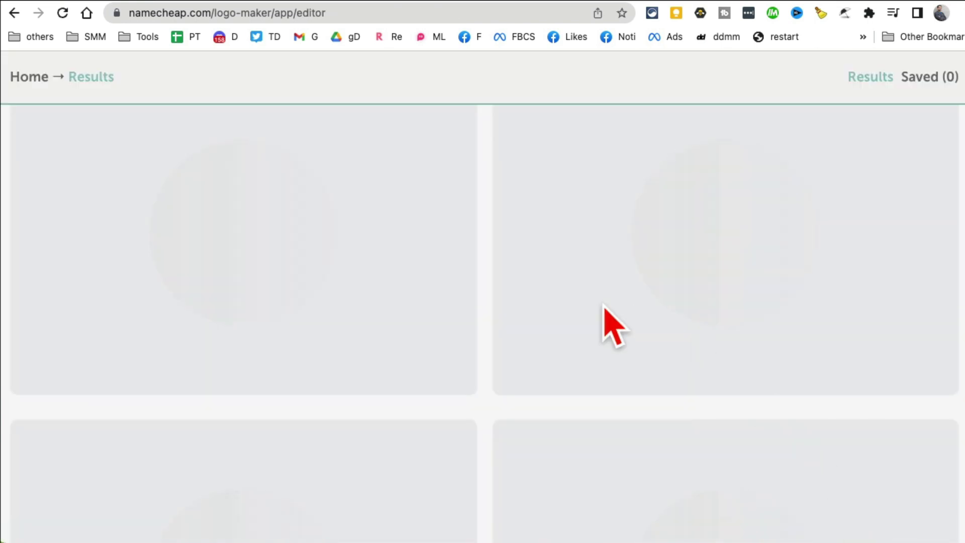
- Scroll through the generated mam digital logo results
scroll(609, 318, down, 2)
scroll(753, 323, down, 4)
scroll(746, 314, down, 2)
scroll(798, 318, down, 4)
scroll(808, 323, down, 1)
scroll(807, 317, down, 2)
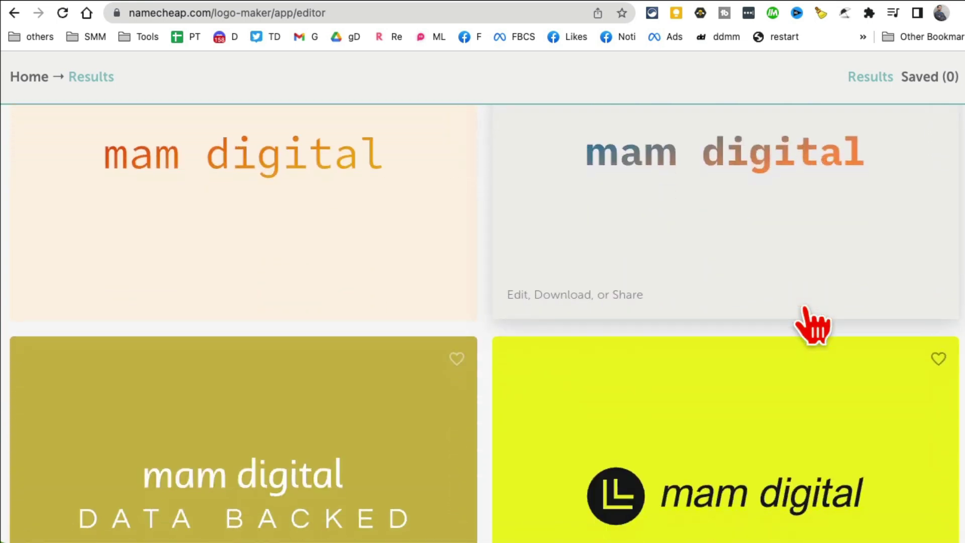
scroll(824, 296, down, 5)
scroll(734, 314, down, 2)
scroll(756, 339, down, 1)
scroll(613, 345, down, 3)
scroll(553, 367, down, 5)
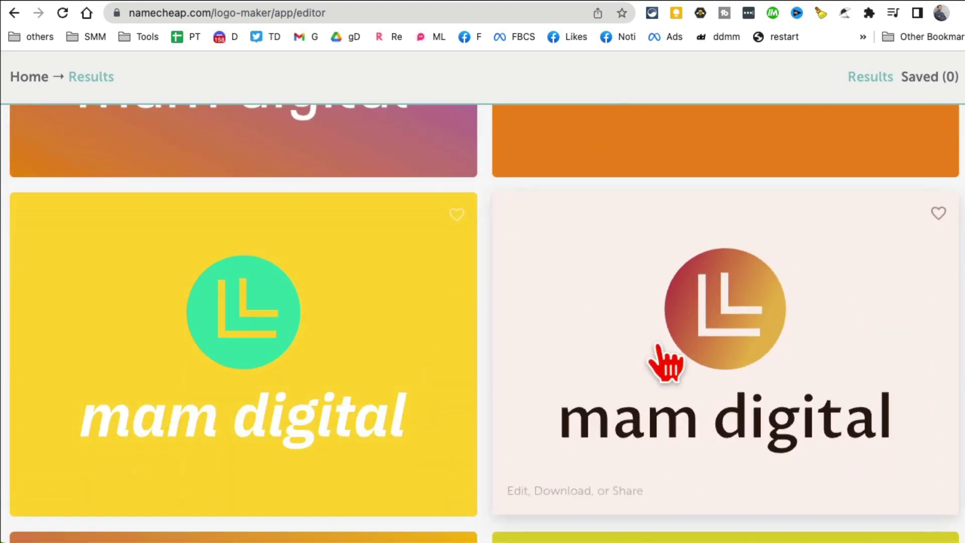
scroll(666, 356, up, 20)
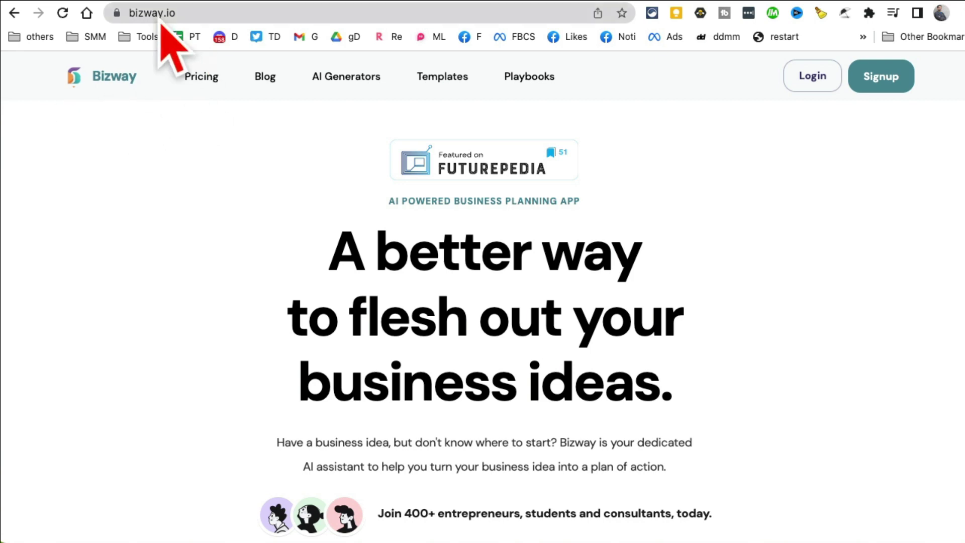
- Open Bizway's AI Generators page and highlight its subtitle text
click(352, 81)
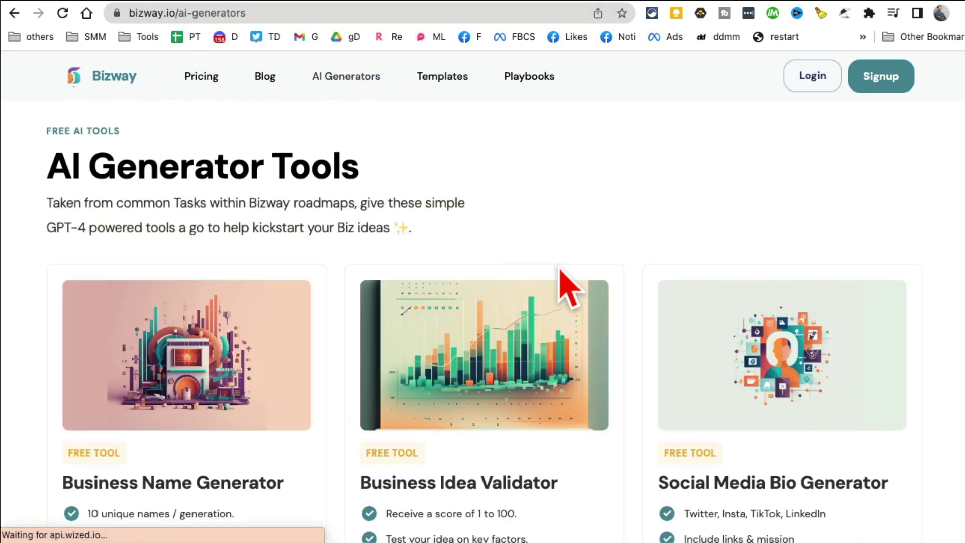
triple_click(459, 203)
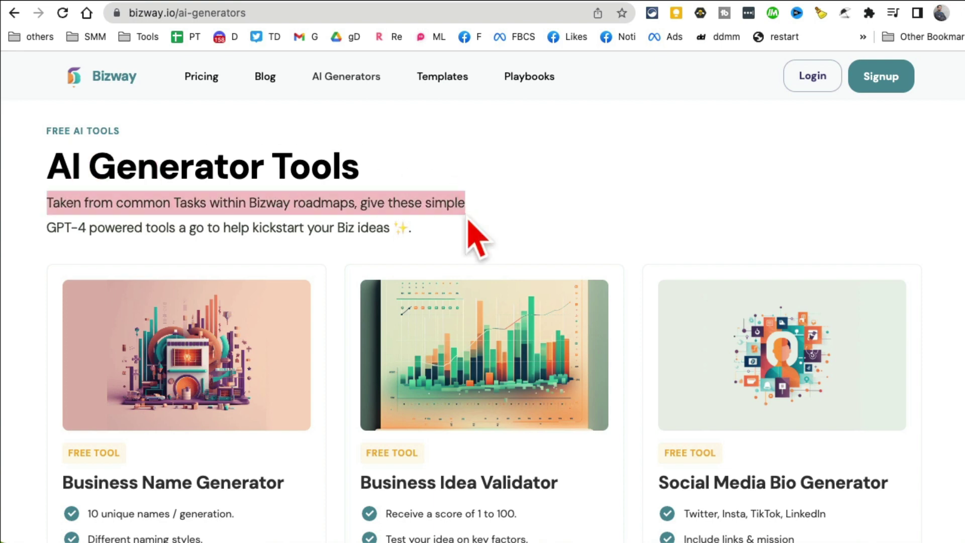
scroll(565, 334, down, 3)
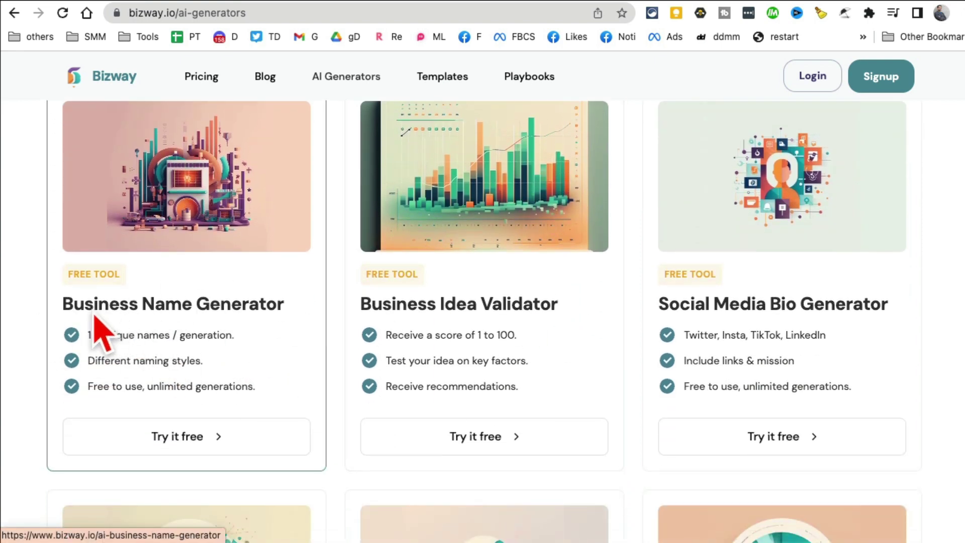
mouse_move(255, 323)
mouse_down()
mouse_move(140, 315)
mouse_move(470, 327)
mouse_up()
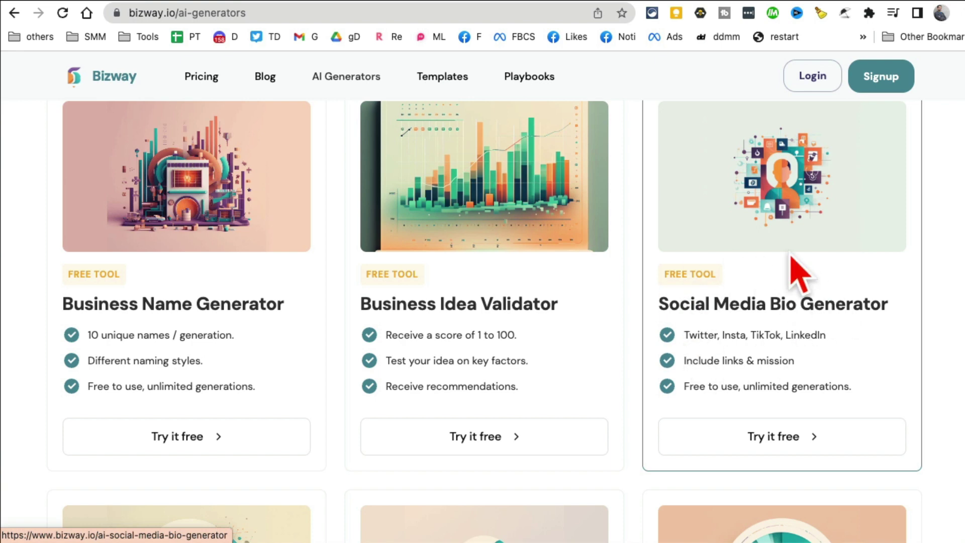
- Browse the free tool cards, including Business Name Generator, Idea Validator and AI Email Generator
scroll(809, 371, down, 5)
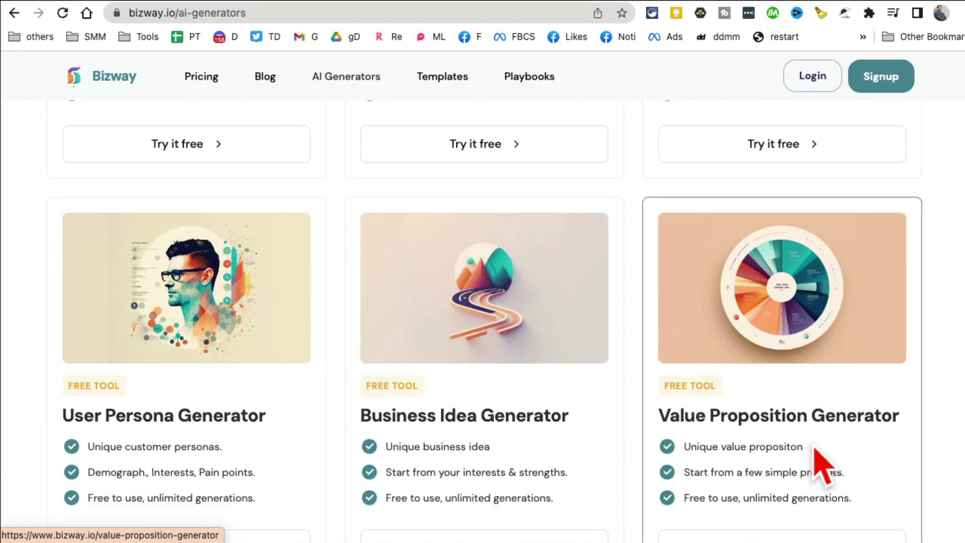
scroll(804, 427, down, 2)
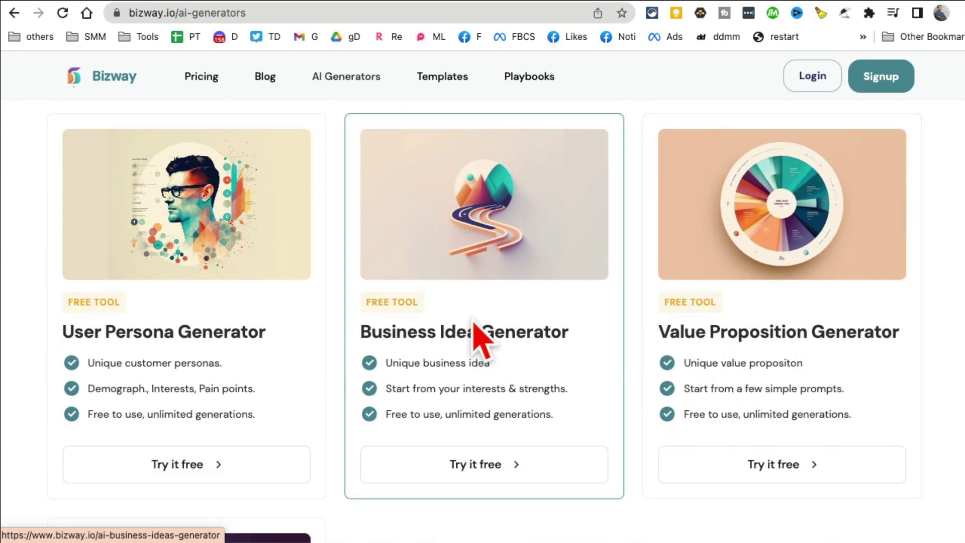
scroll(699, 417, down, 4)
scroll(700, 417, down, 5)
scroll(700, 420, up, 3)
scroll(700, 420, down, 3)
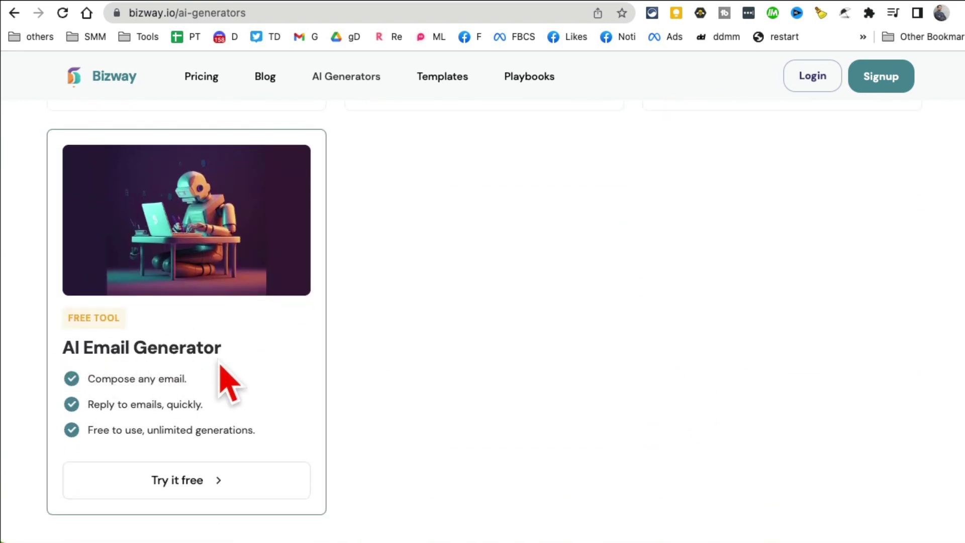
scroll(345, 398, up, 10)
scroll(344, 399, up, 5)
scroll(345, 399, up, 1)
scroll(339, 380, down, 3)
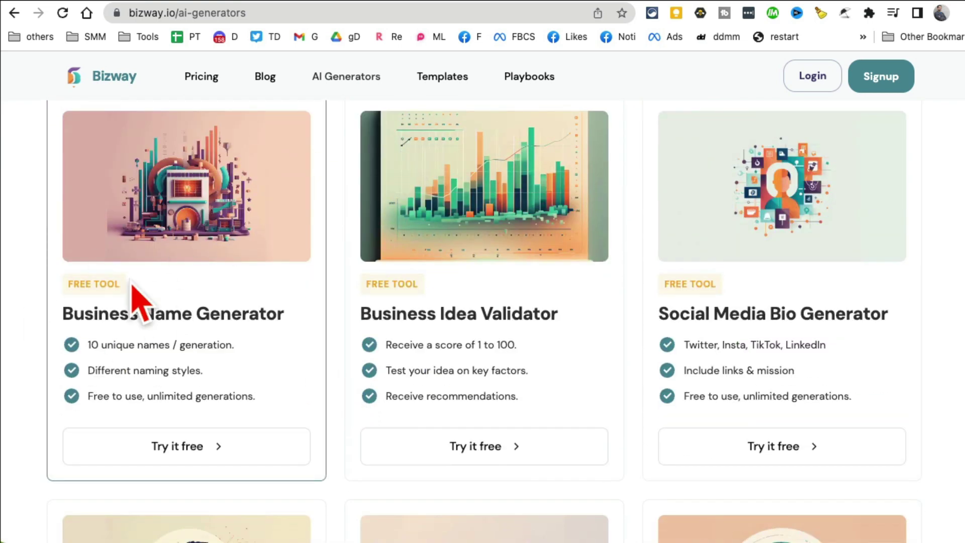
- Enter digital marketing agency, social media and facebook ads, small business owners into the Business Name Generator
click(178, 448)
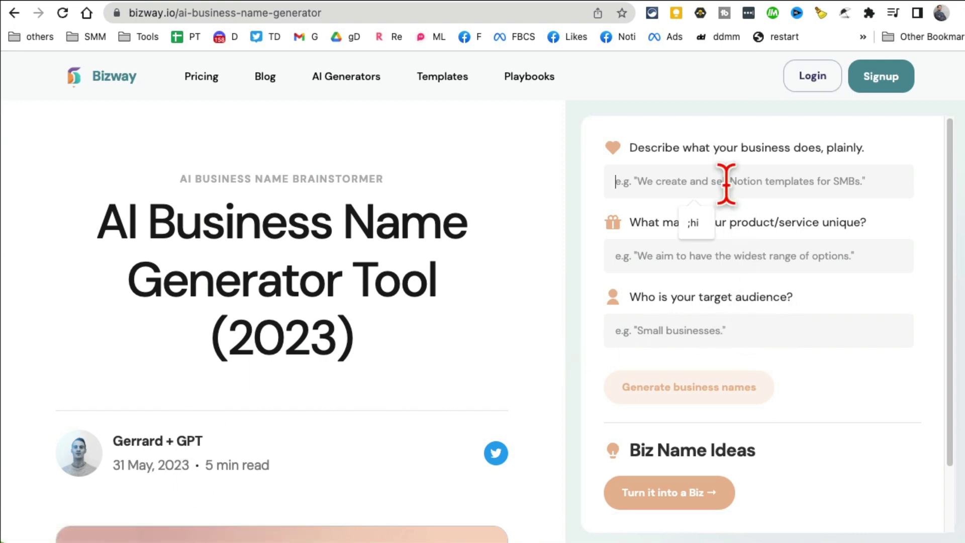
text(digital marketing agency)
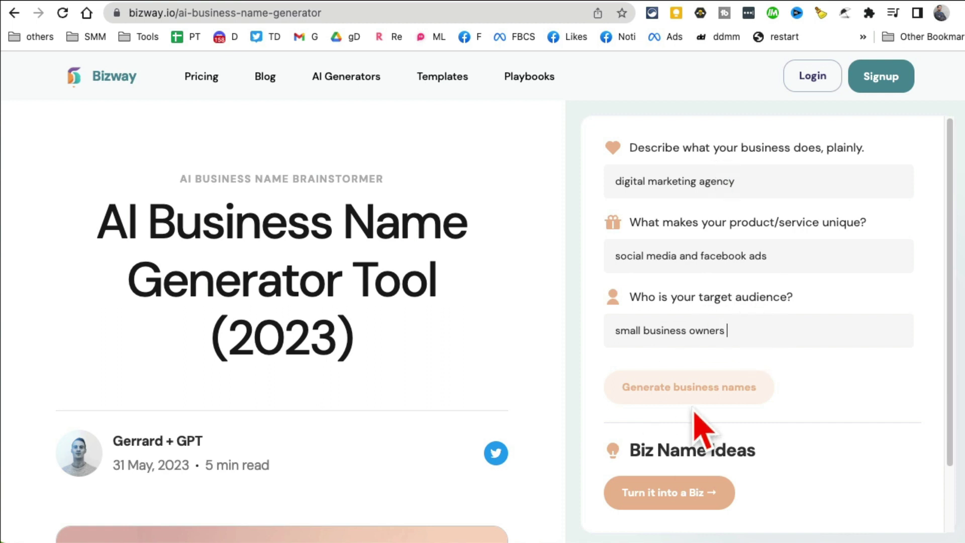
- Generate business name ideas and scroll down to the Biz Name Ideas list
click(688, 387)
scroll(924, 397, down, 1)
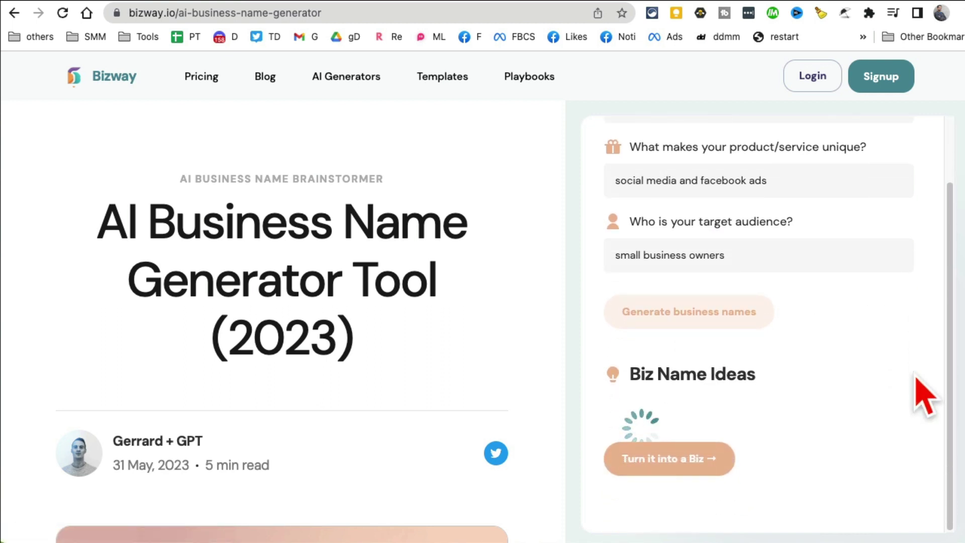
scroll(924, 397, down, 2)
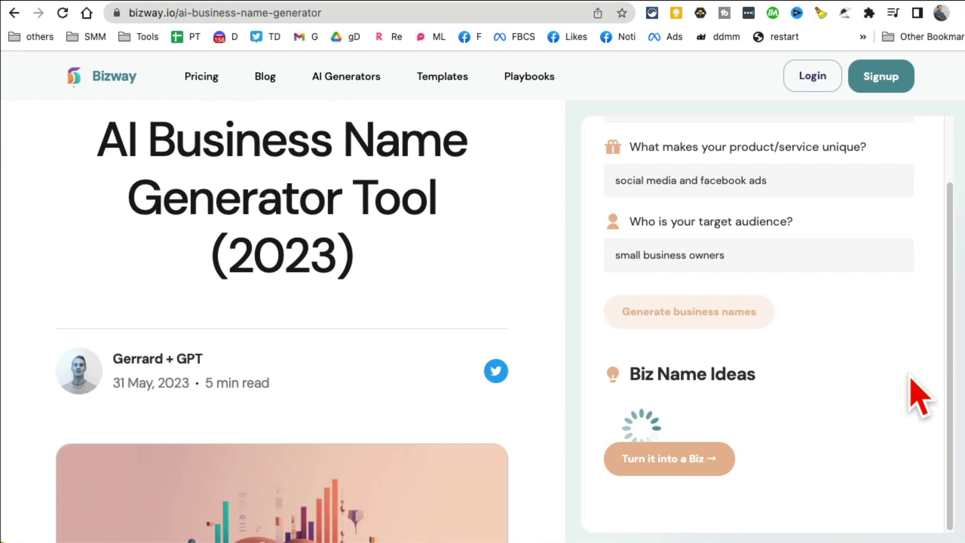
scroll(866, 302, down, 1)
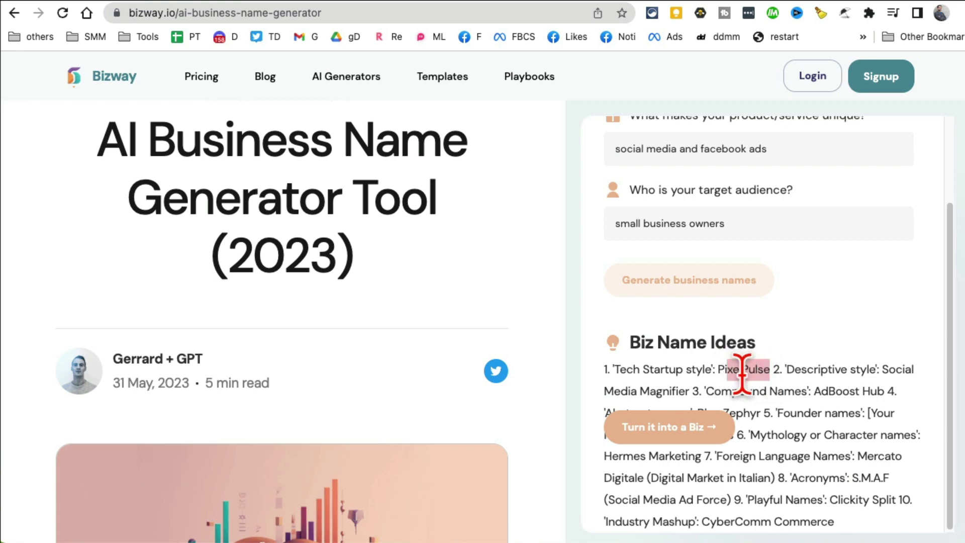
- Highlight the suggestions AdBoost Hub, S.M.A.F and Clickity Split in the list
drag(822, 391, 860, 391)
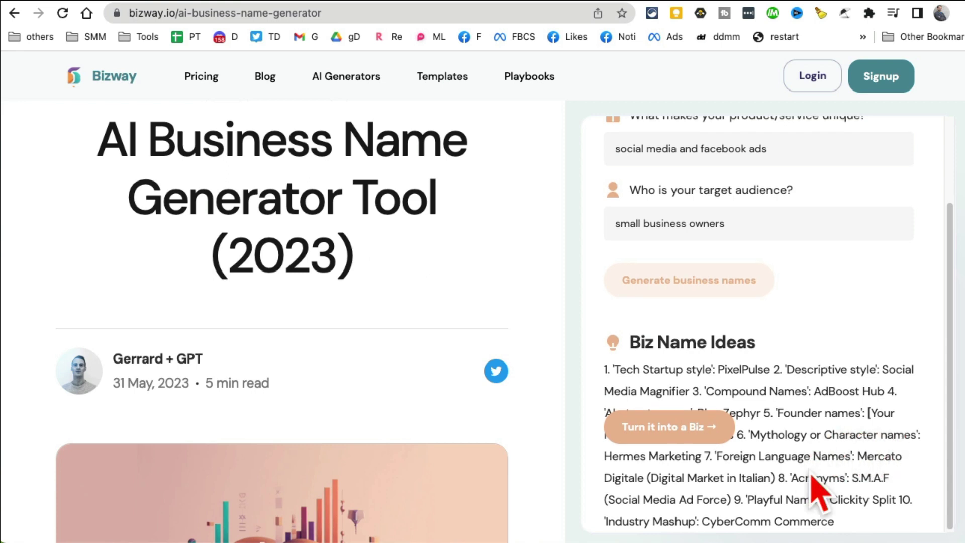
drag(778, 456, 861, 454)
click(887, 456)
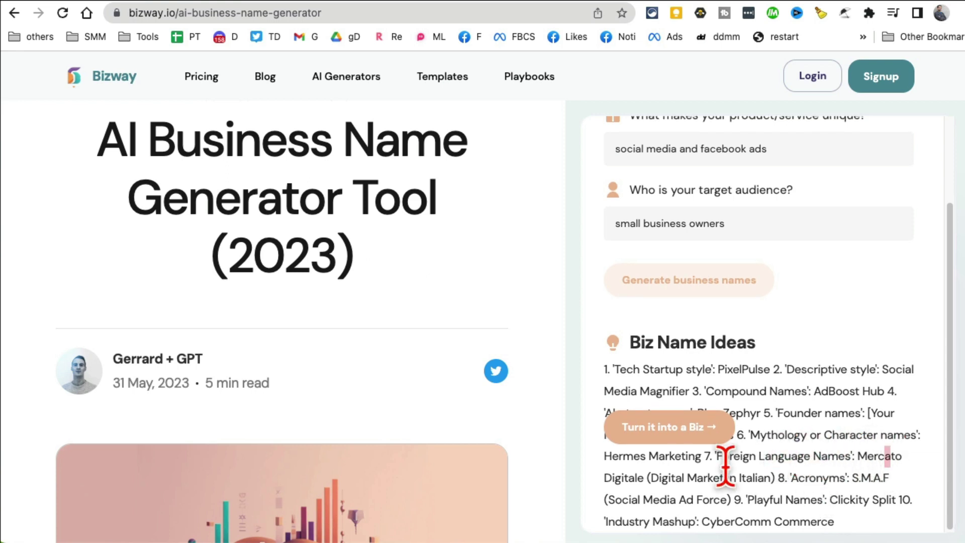
double_click(887, 480)
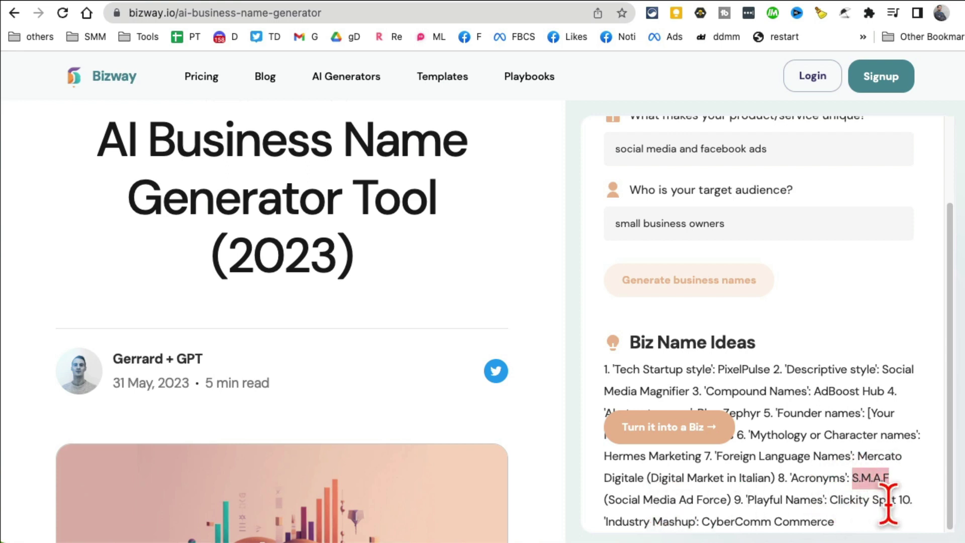
drag(896, 502, 809, 502)
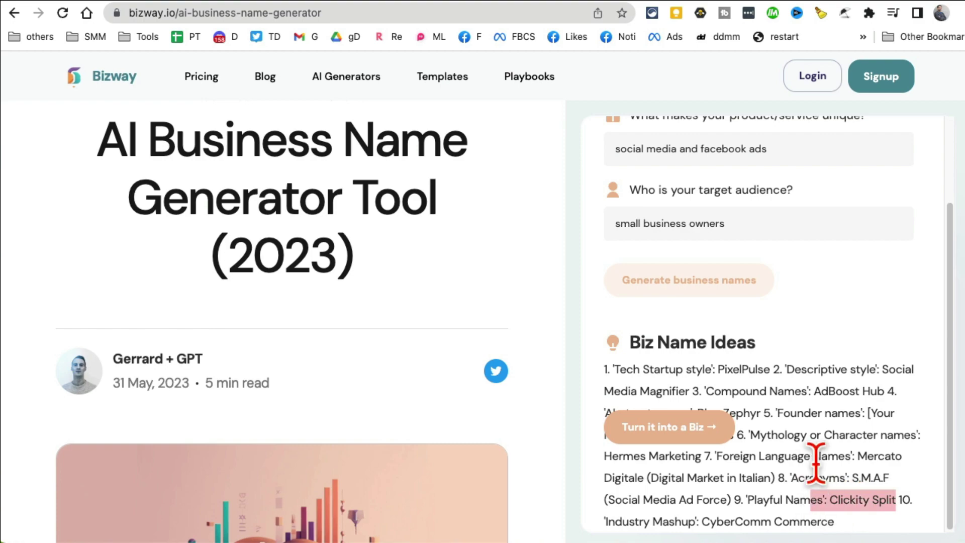
scroll(291, 409, down, 10)
scroll(371, 366, down, 5)
scroll(371, 366, up, 11)
scroll(374, 427, up, 5)
- Return to Bizway's AI Generator Tools page and scroll through its tool list and back up
click(345, 80)
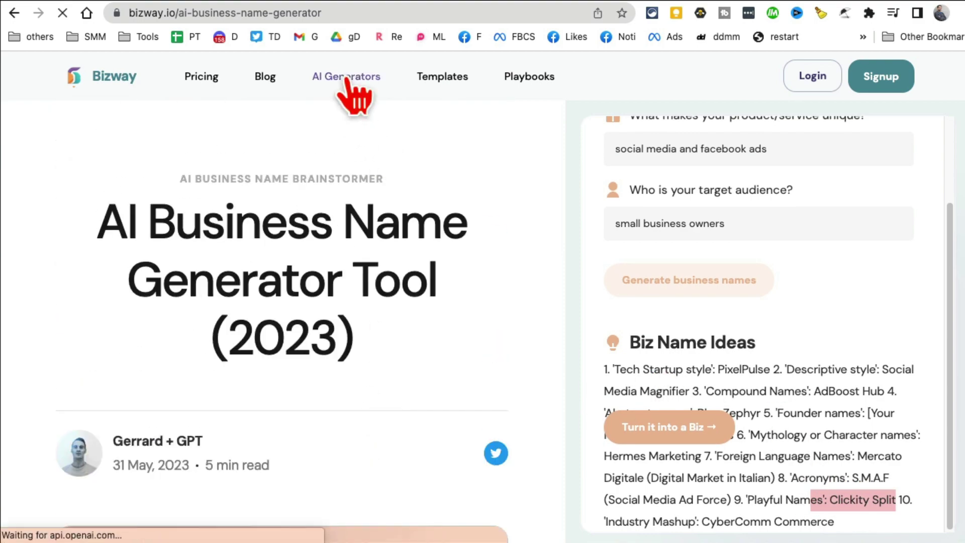
scroll(525, 325, down, 3)
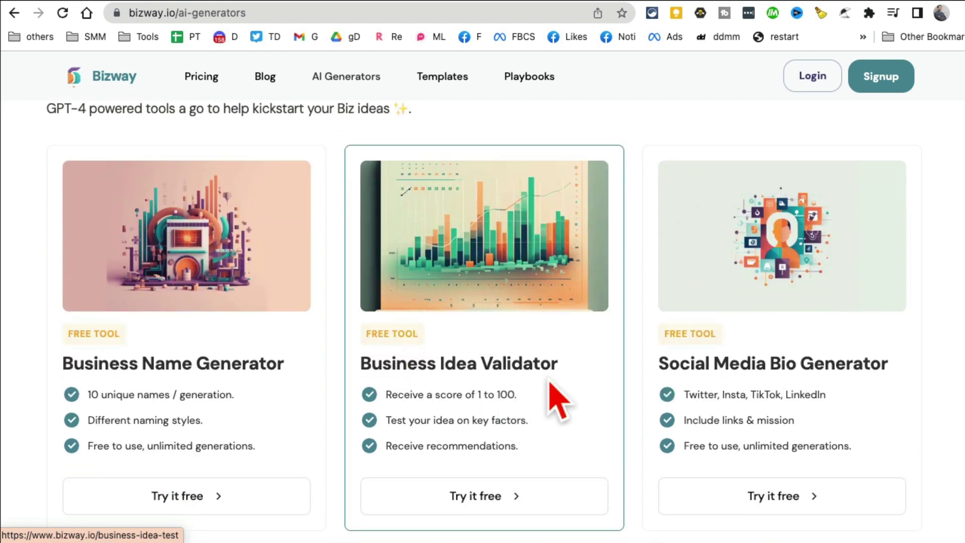
scroll(276, 319, down, 15)
scroll(287, 425, down, 3)
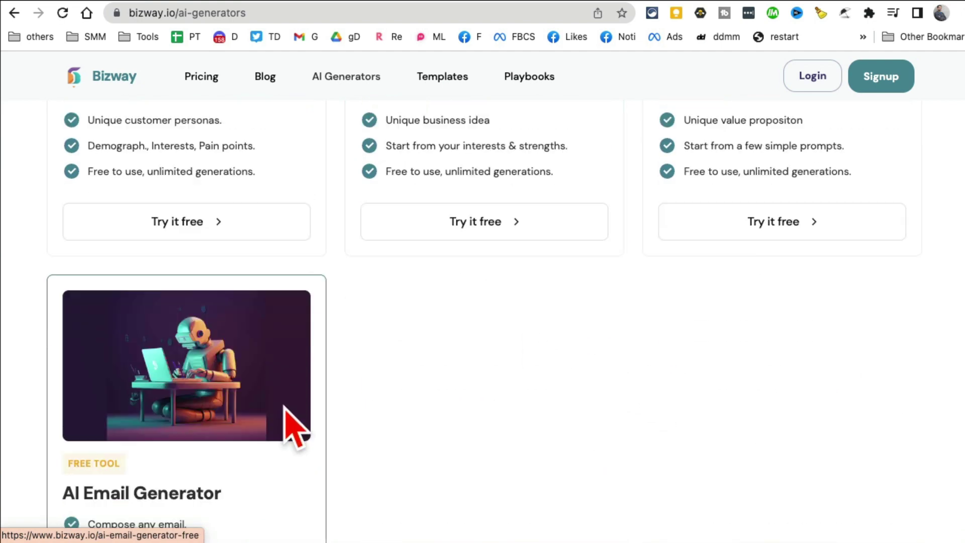
scroll(178, 308, down, 1)
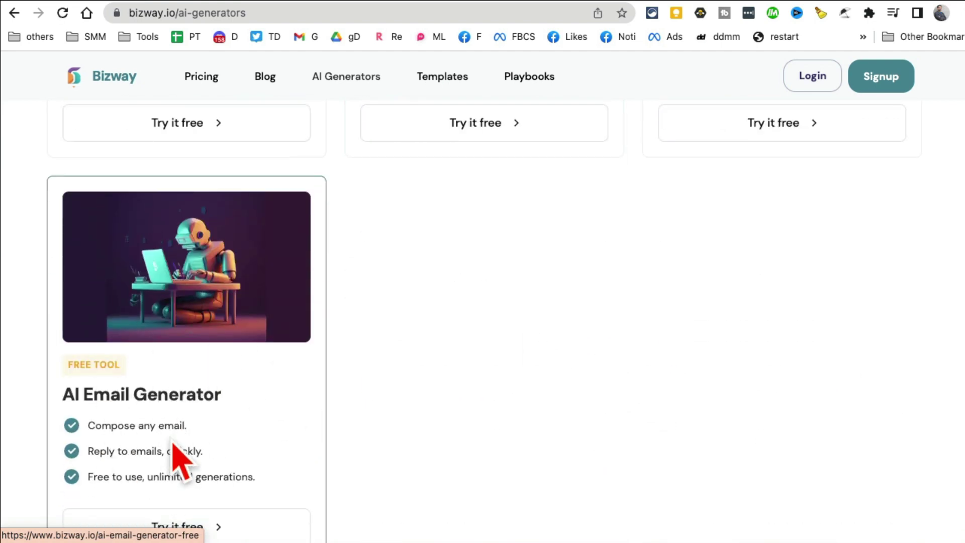
scroll(176, 449, up, 5)
scroll(176, 447, up, 10)
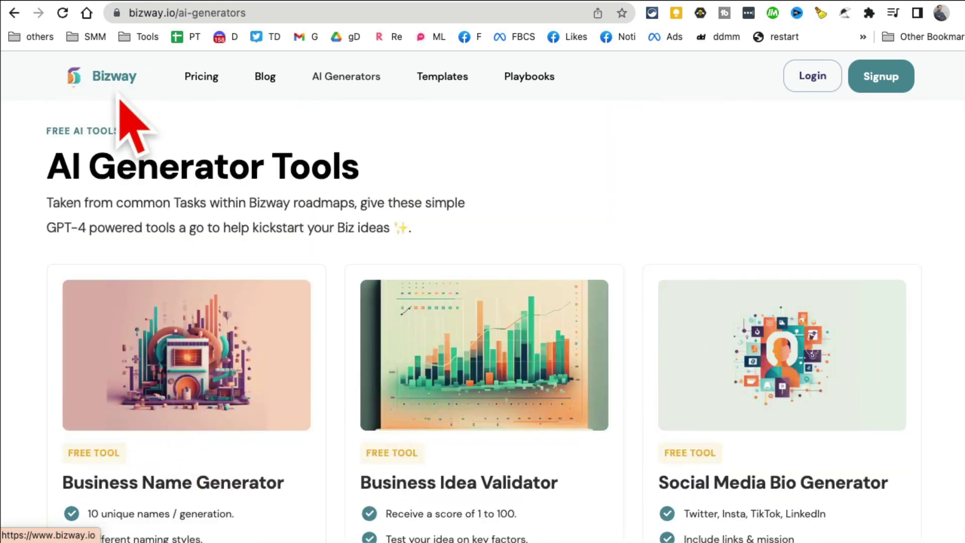
- On photoeditor.ai, compare the Personal use-case portrait before and after editing
click(270, 1)
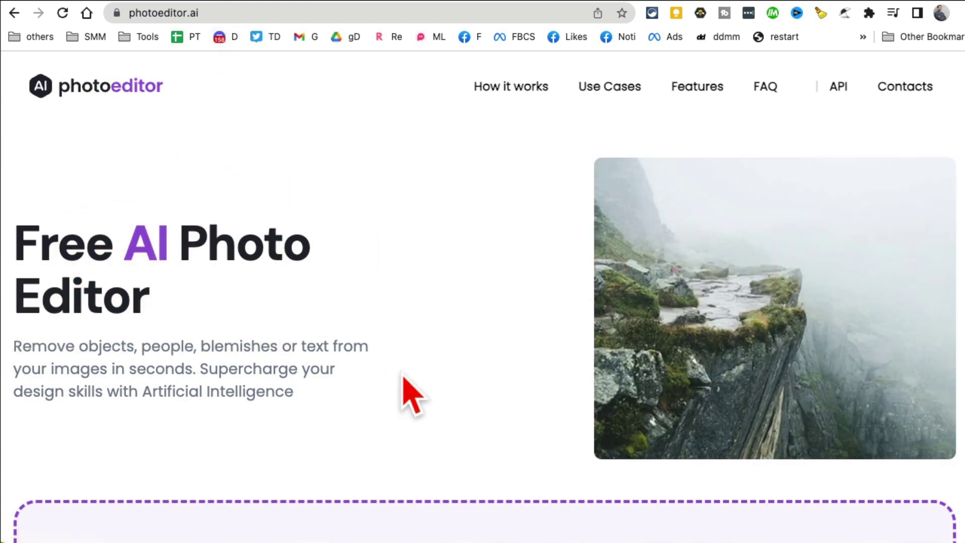
scroll(405, 389, down, 5)
scroll(405, 391, down, 5)
scroll(523, 417, down, 10)
scroll(528, 420, down, 1)
scroll(667, 420, down, 5)
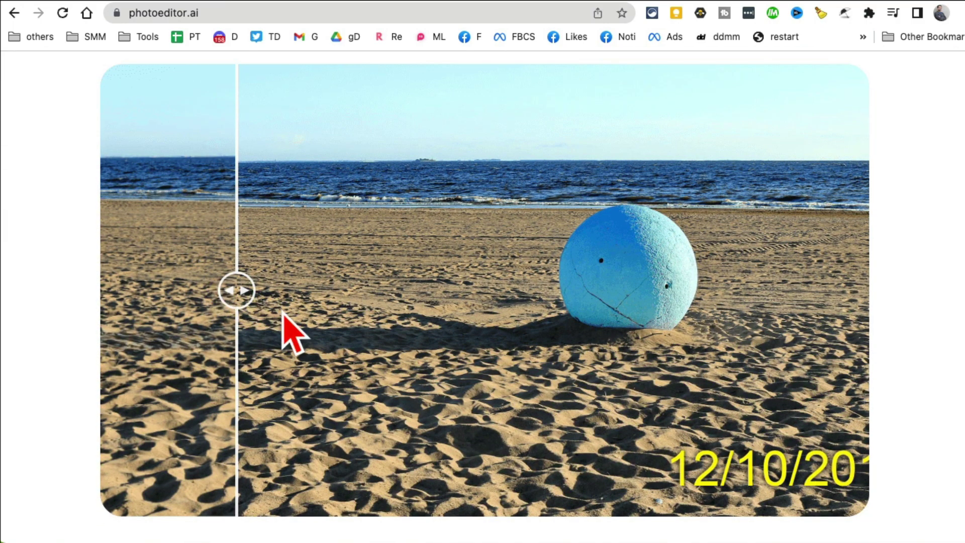
scroll(292, 329, up, 5)
scroll(295, 332, down, 4)
click(147, 81)
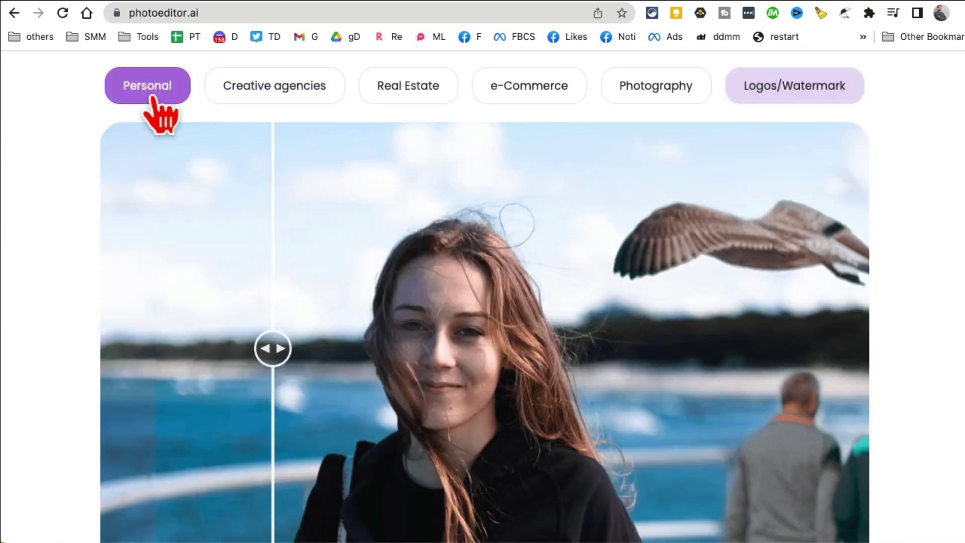
mouse_move(275, 354)
mouse_down()
mouse_move(812, 362)
mouse_move(624, 352)
mouse_up()
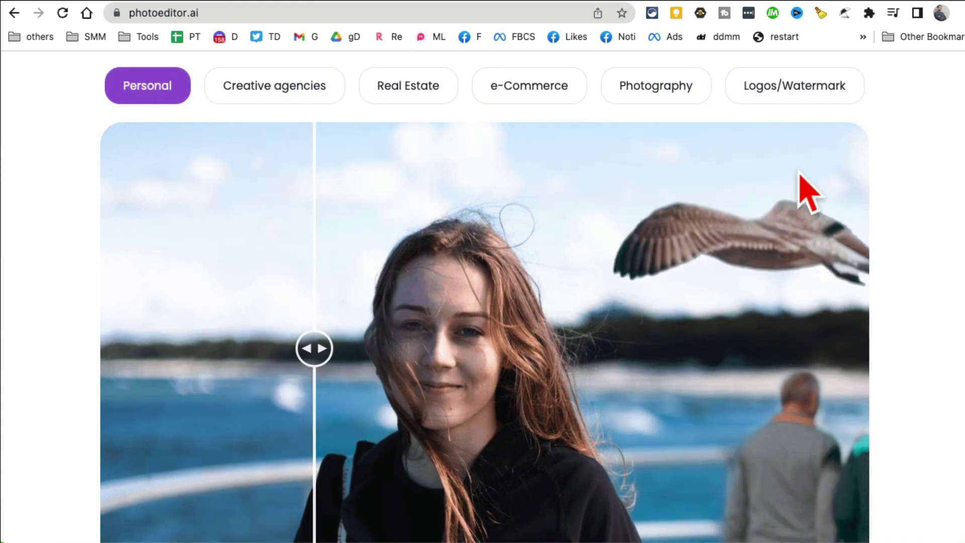
- Load the desk sample photo into the object-removal editor
scroll(621, 348, up, 5)
scroll(593, 366, up, 5)
scroll(571, 384, up, 4)
scroll(571, 387, up, 8)
scroll(568, 377, up, 1)
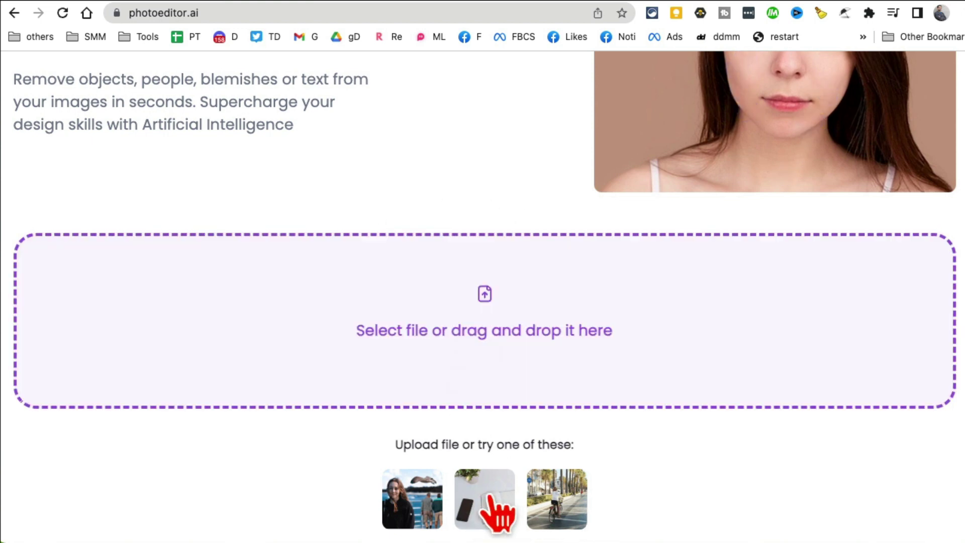
click(490, 502)
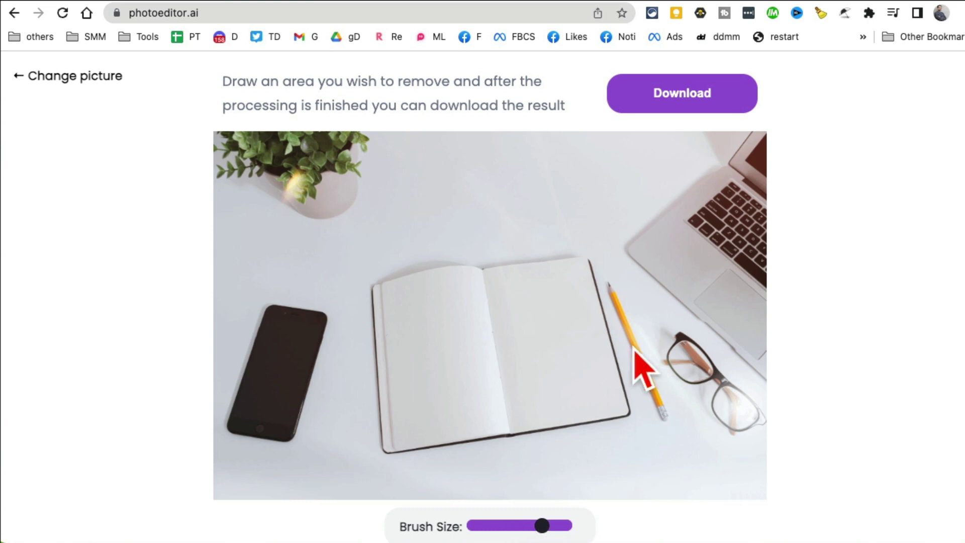
- Brush over the yellow pencil to erase it, then choose Change picture
click(608, 283)
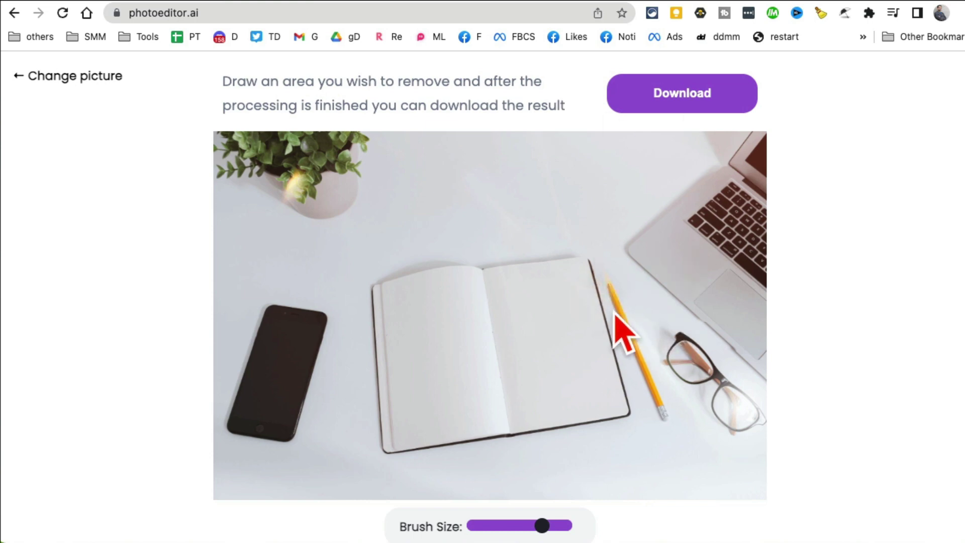
drag(605, 276, 652, 408)
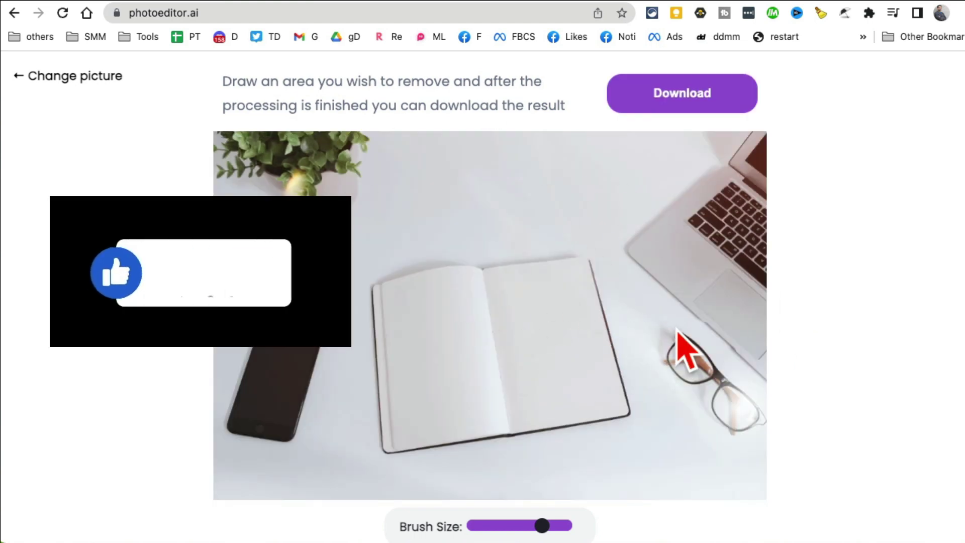
click(73, 78)
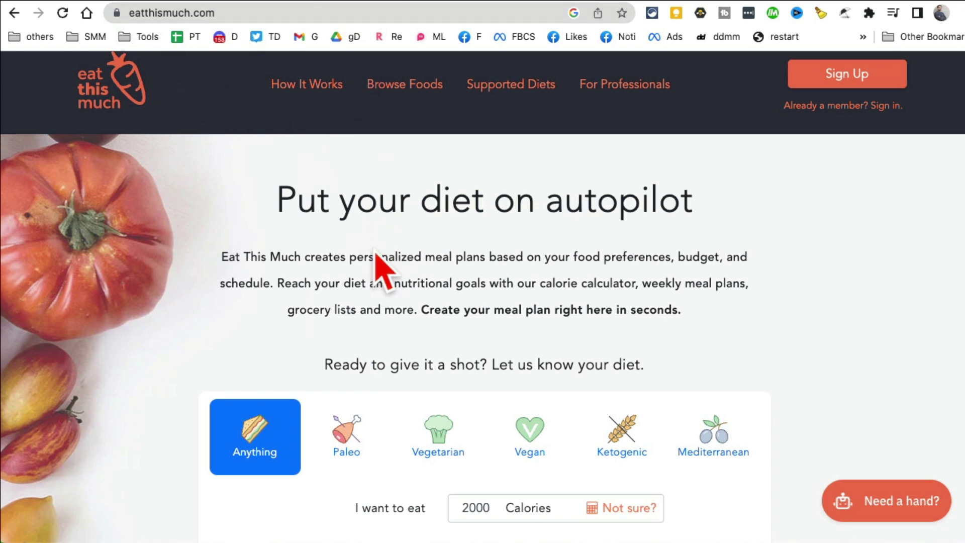
- Highlight the 'Put your diet on autopilot' heading and scroll down to the planner
drag(276, 202, 690, 203)
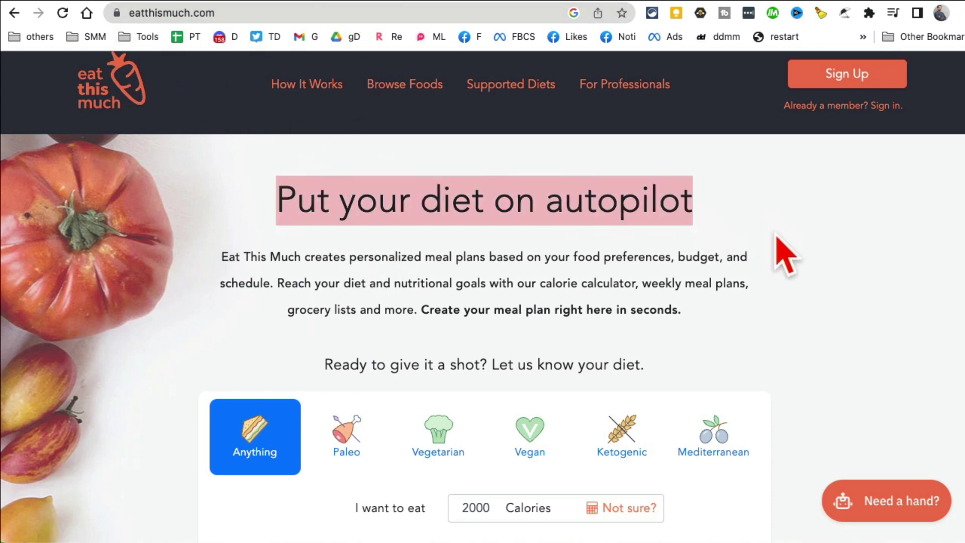
scroll(802, 260, down, 1)
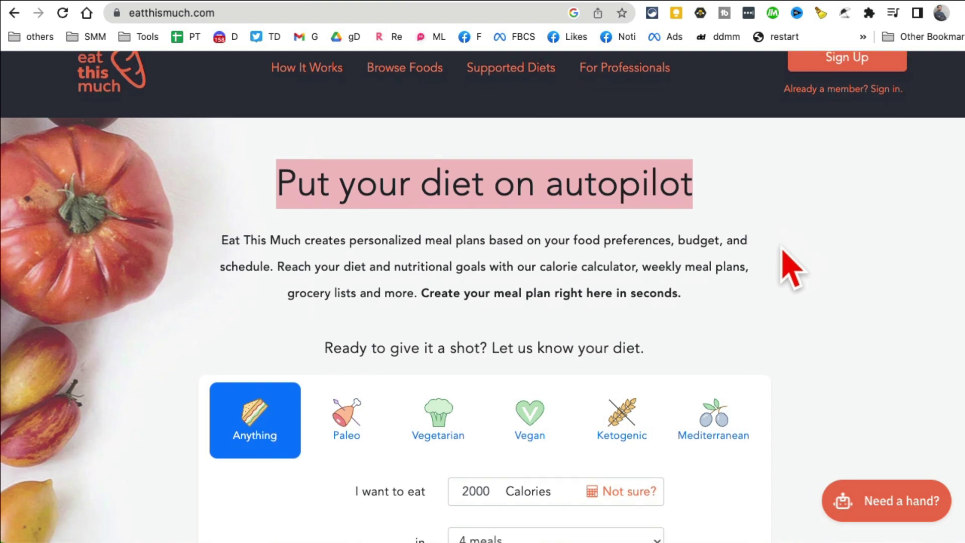
drag(429, 292, 749, 318)
scroll(802, 322, down, 4)
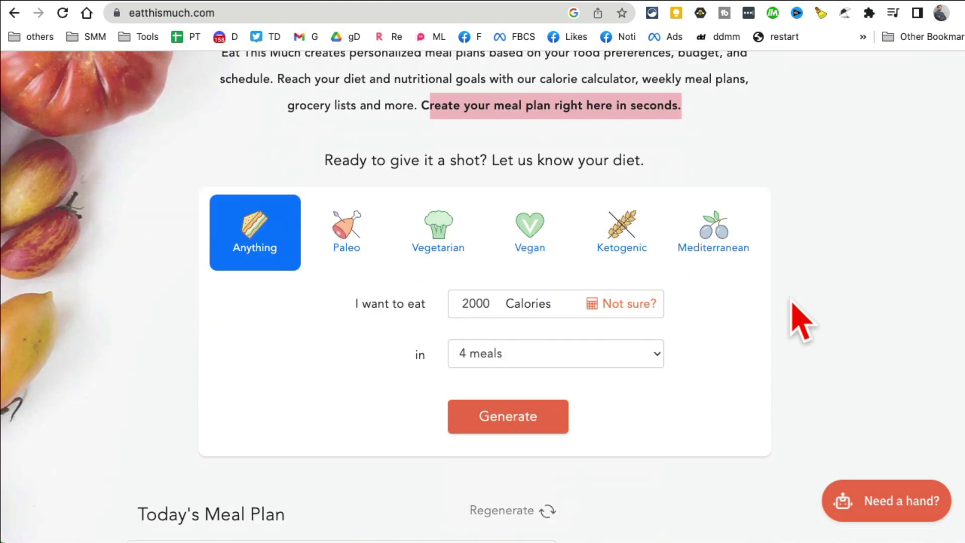
- Set the meal plan to the Anything diet, 1800 calories and 3 meals
click(341, 232)
click(266, 248)
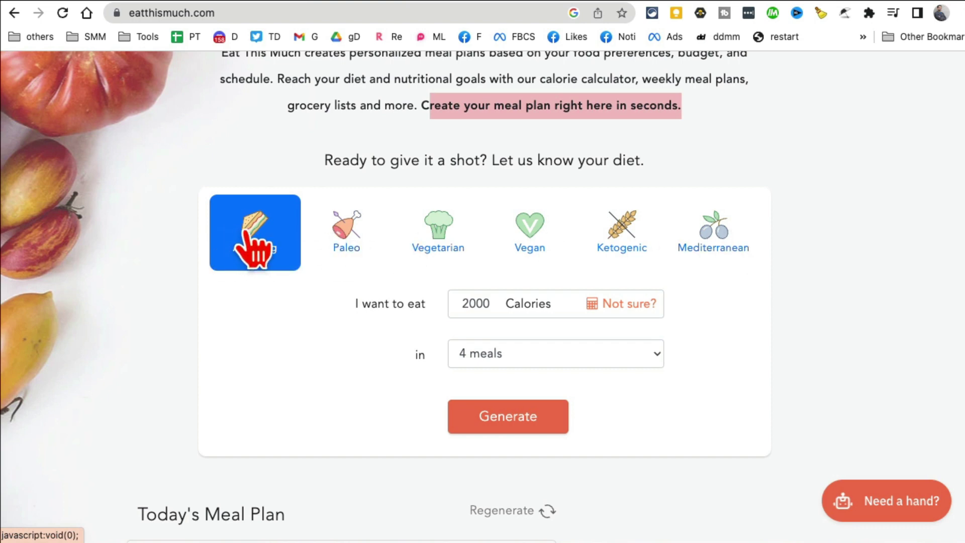
double_click(480, 304)
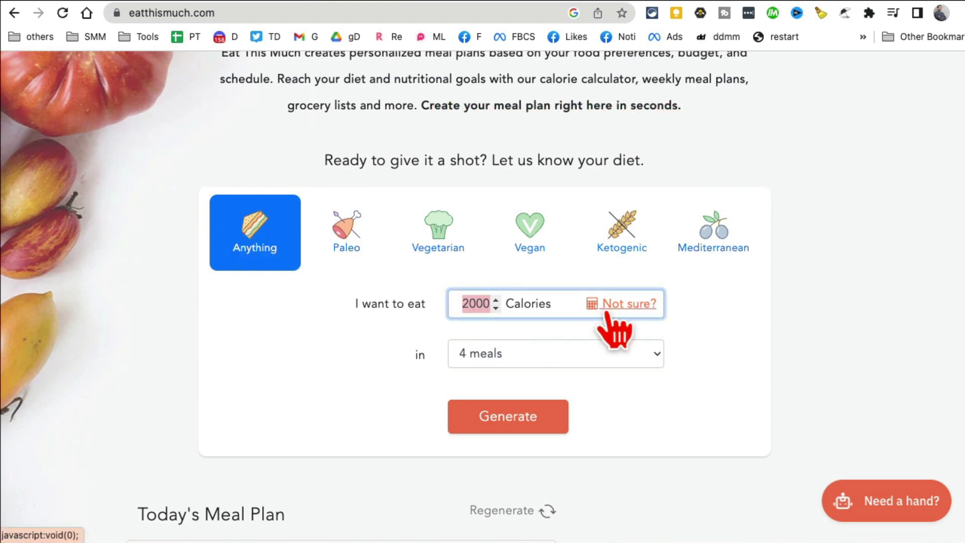
text(18)
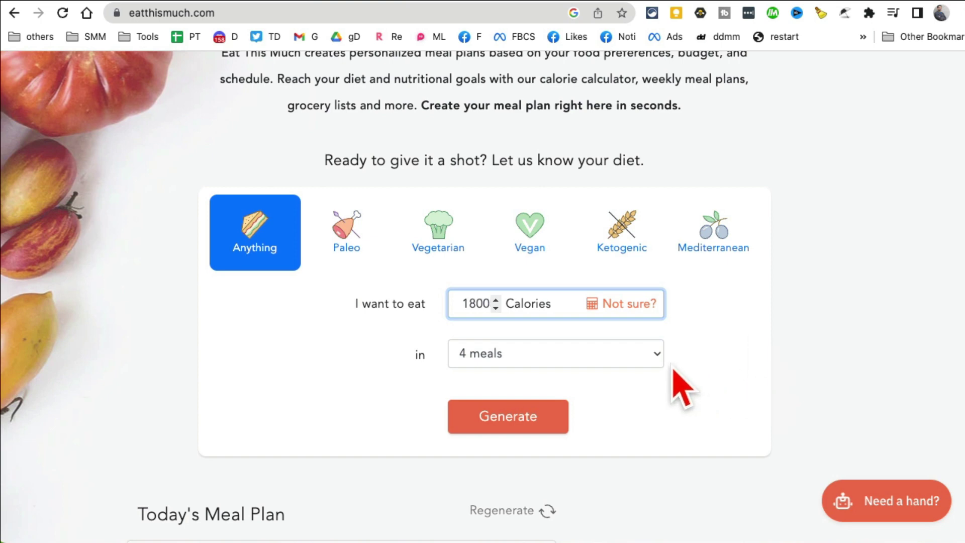
click(656, 354)
key(Escape)
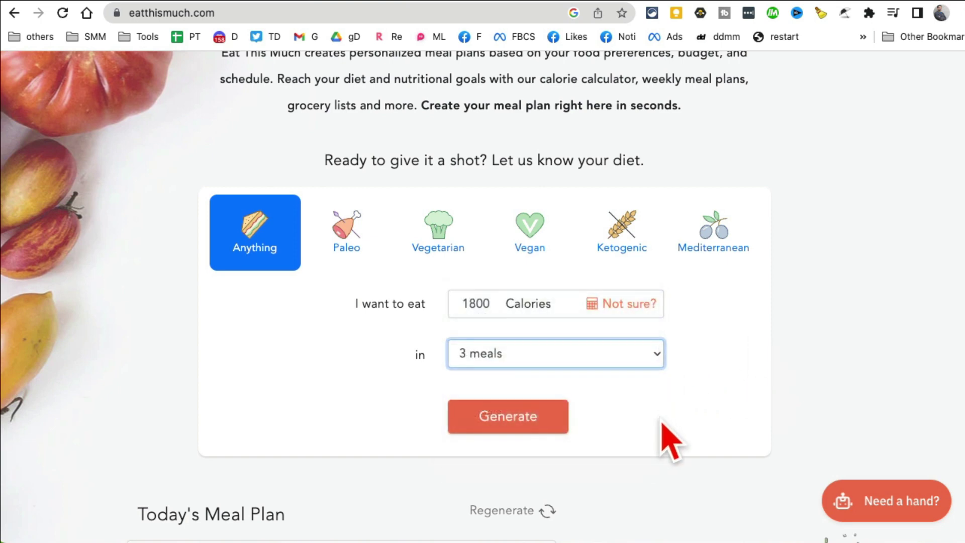
- Generate the 1805-calorie meal plan and scroll through Today's Meal Plan
click(507, 430)
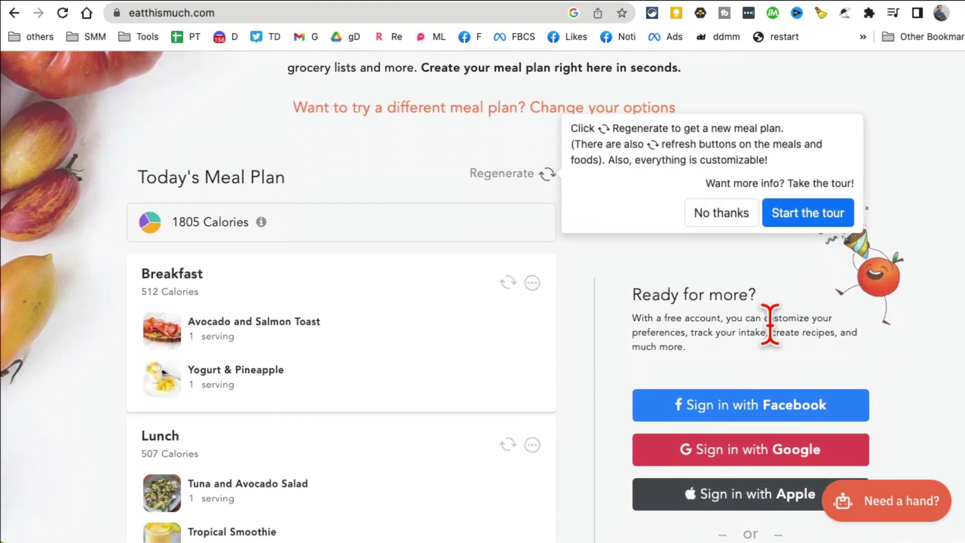
scroll(768, 321, down, 3)
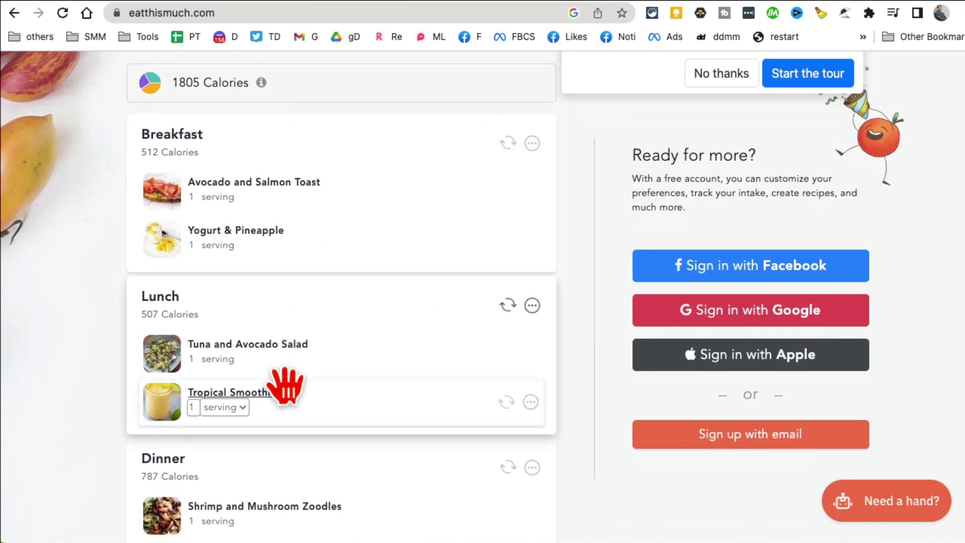
scroll(377, 402, down, 5)
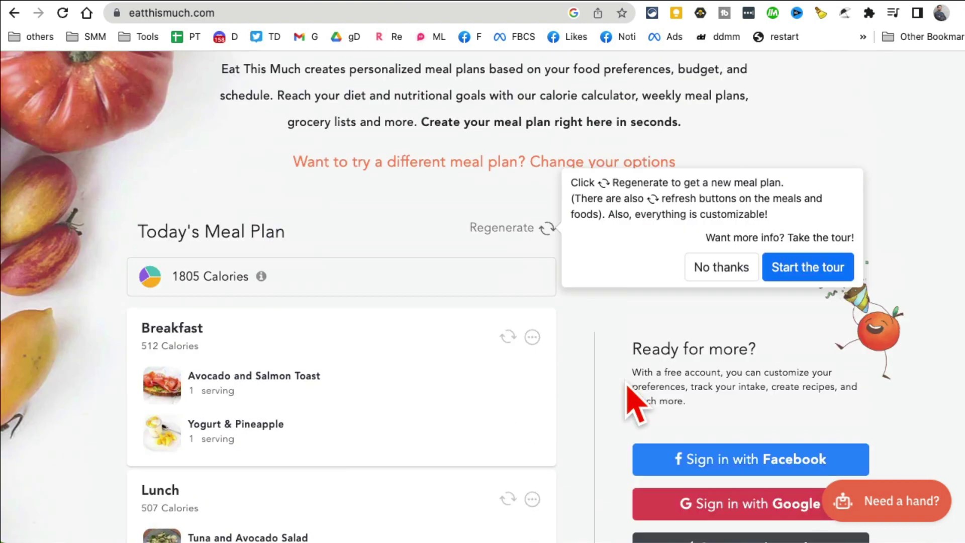
scroll(628, 398, up, 10)
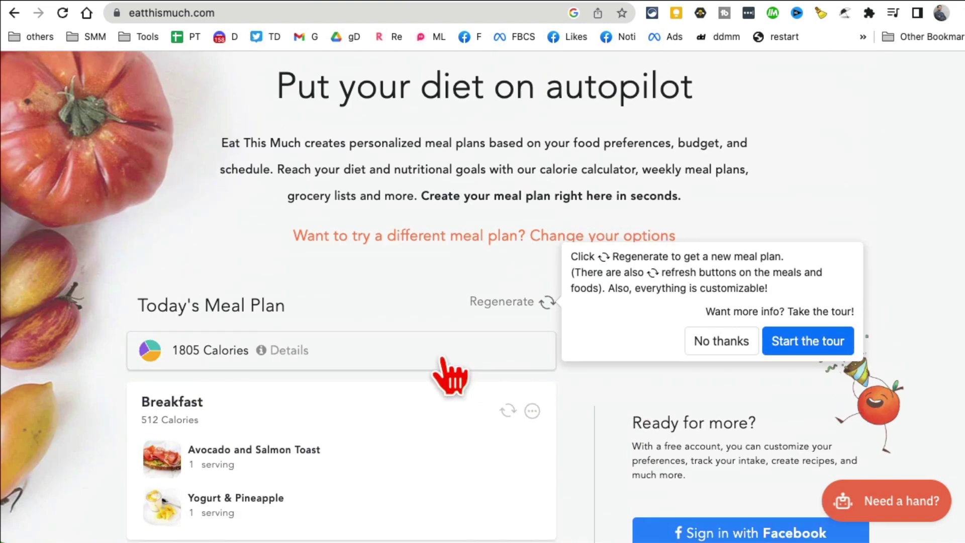
scroll(482, 382, down, 4)
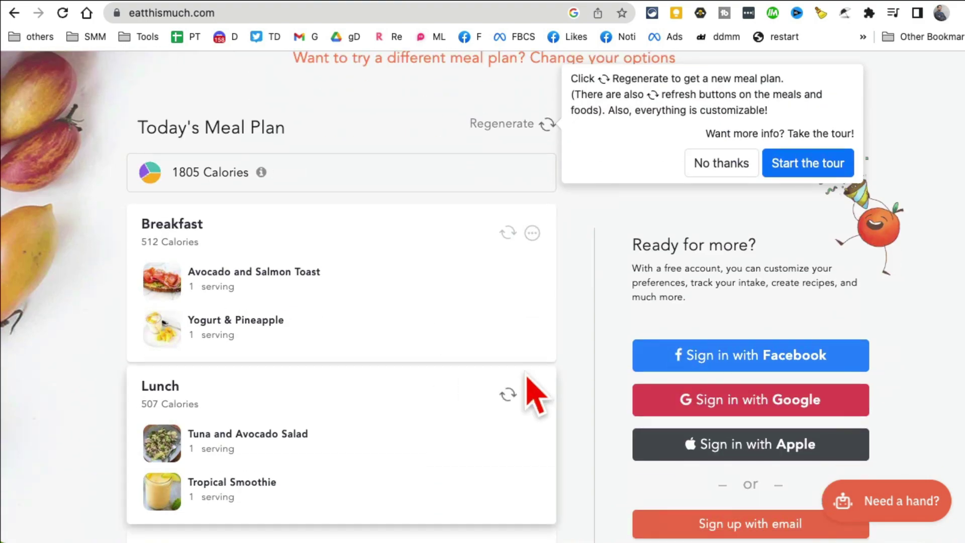
scroll(527, 392, down, 7)
scroll(525, 378, up, 5)
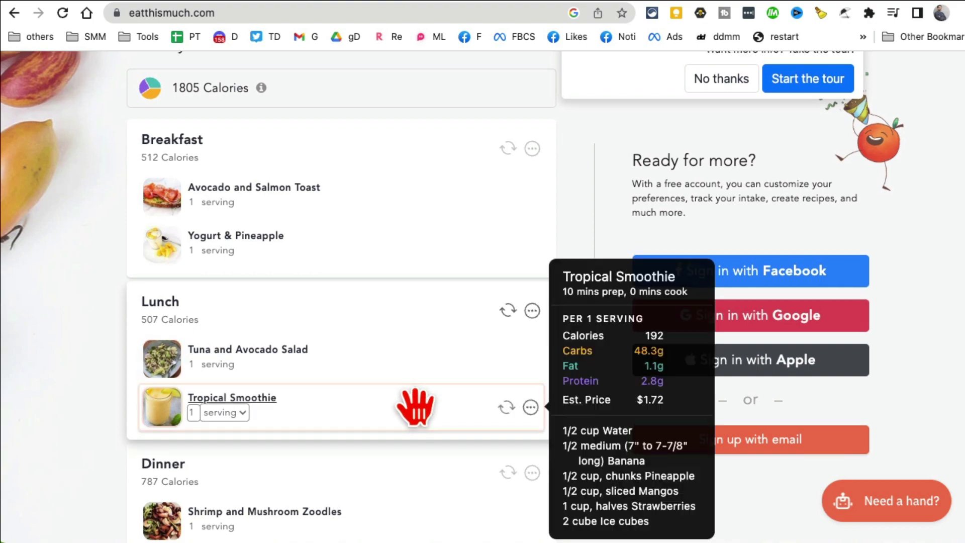
scroll(422, 412, up, 7)
- Highlight 'diet on autopilot' in the headline, then switch to the Tripnotes tab
drag(693, 216, 420, 221)
double_click(493, 226)
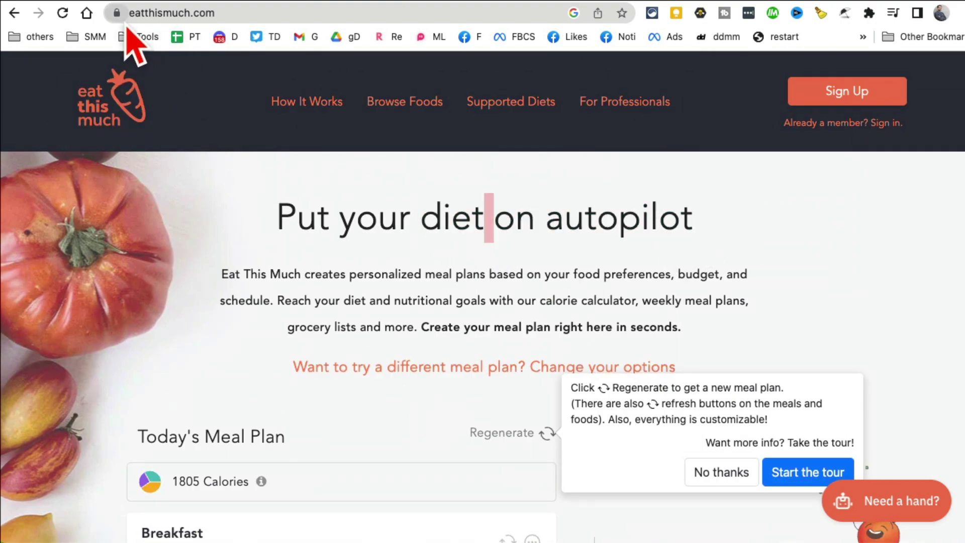
click(432, 1)
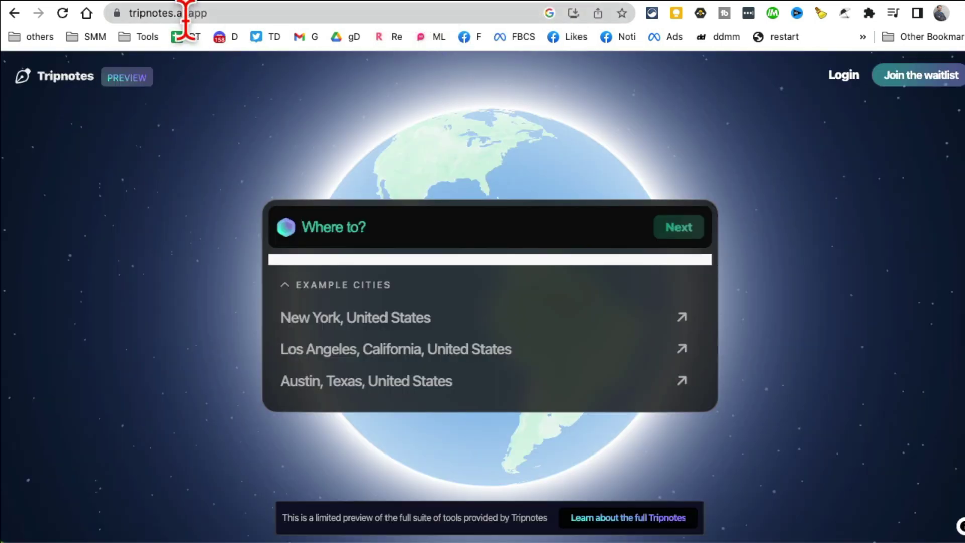
- Pick New York, United States and choose the 'Give me a 3 day itinerary' prompt
click(195, 15)
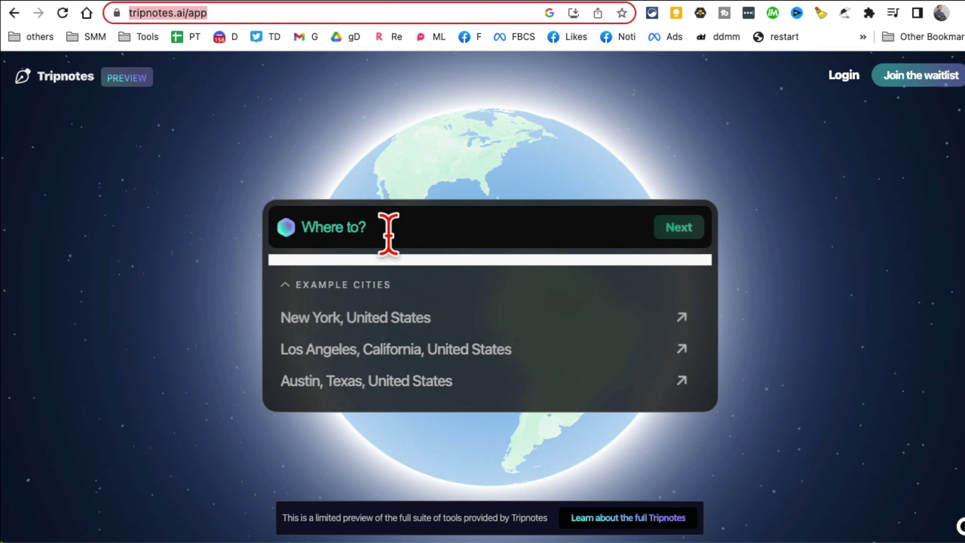
click(379, 319)
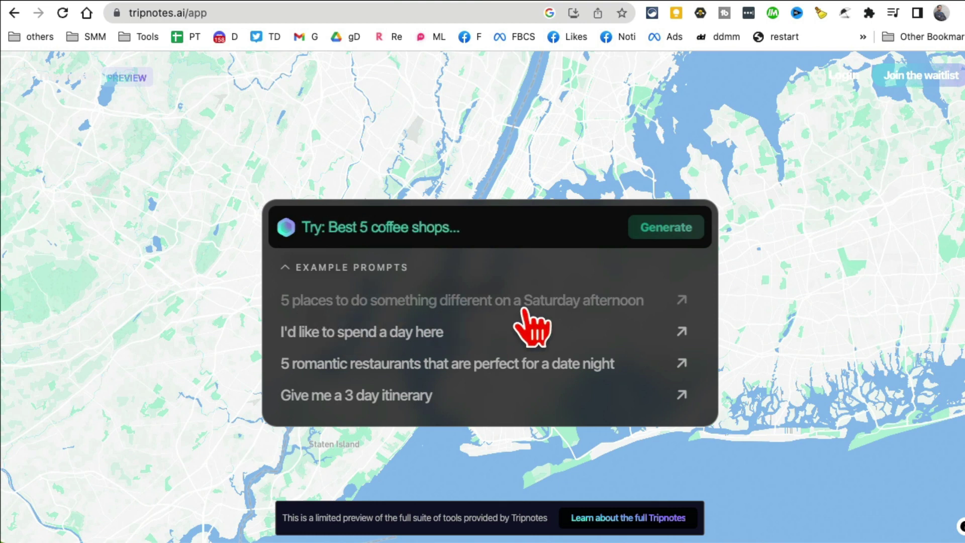
click(376, 224)
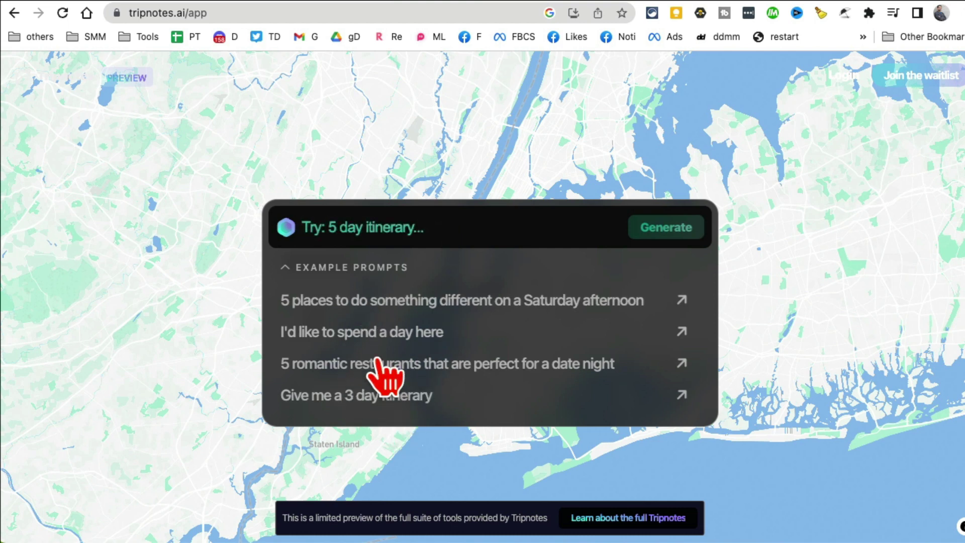
click(347, 402)
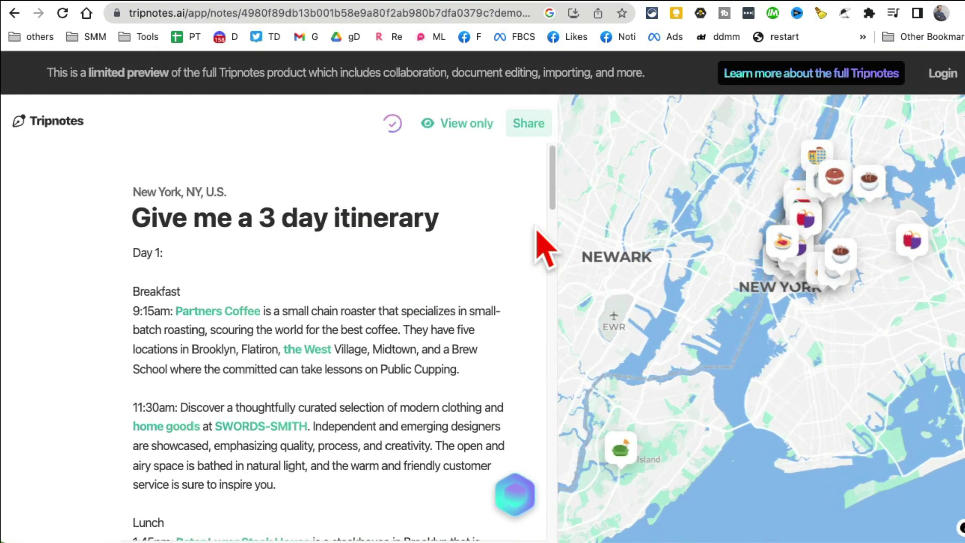
- Read through the three-day New York itinerary, then return to the Where to? page
scroll(551, 211, down, 1)
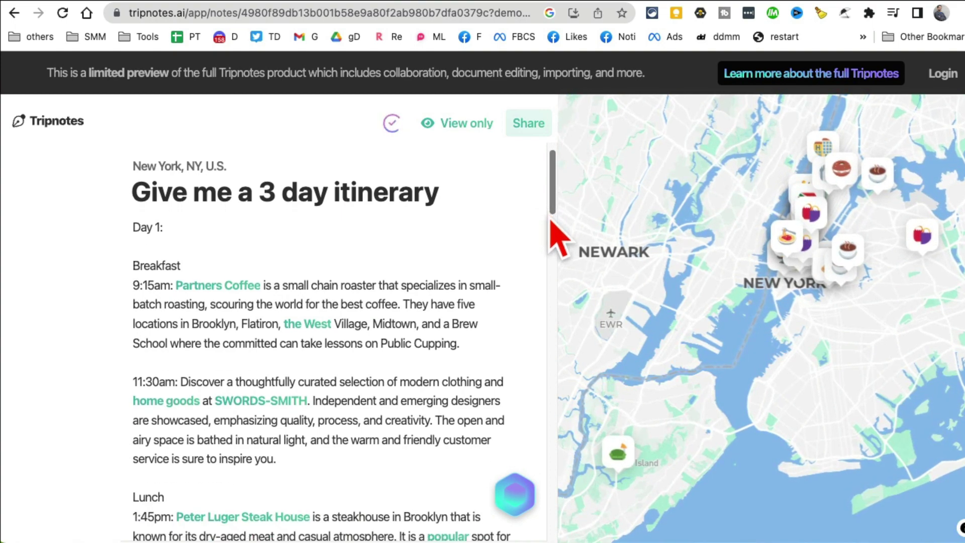
scroll(551, 211, down, 2)
scroll(551, 226, down, 3)
scroll(547, 241, down, 2)
scroll(360, 321, down, 10)
scroll(355, 322, down, 5)
drag(153, 321, 319, 376)
scroll(318, 382, down, 4)
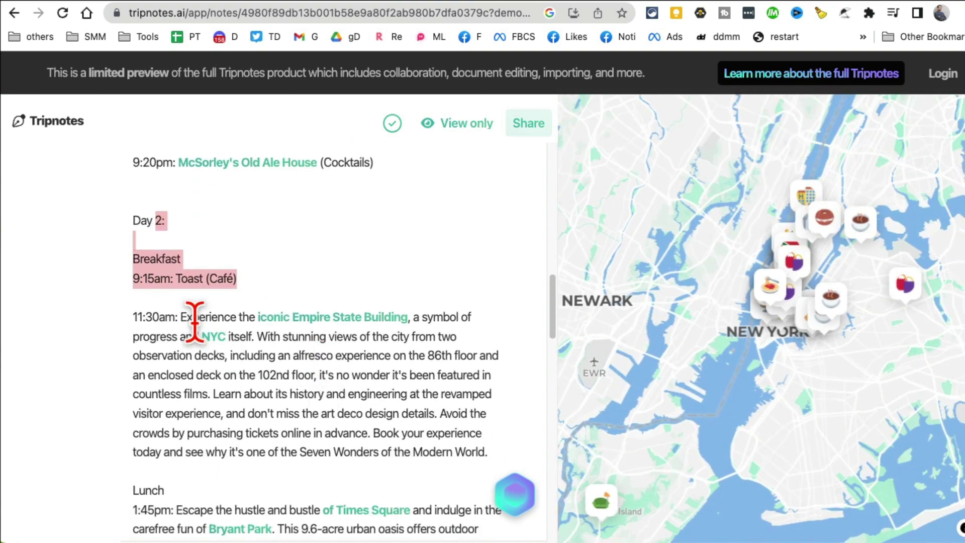
scroll(317, 354, down, 7)
scroll(317, 352, down, 2)
scroll(327, 291, down, 5)
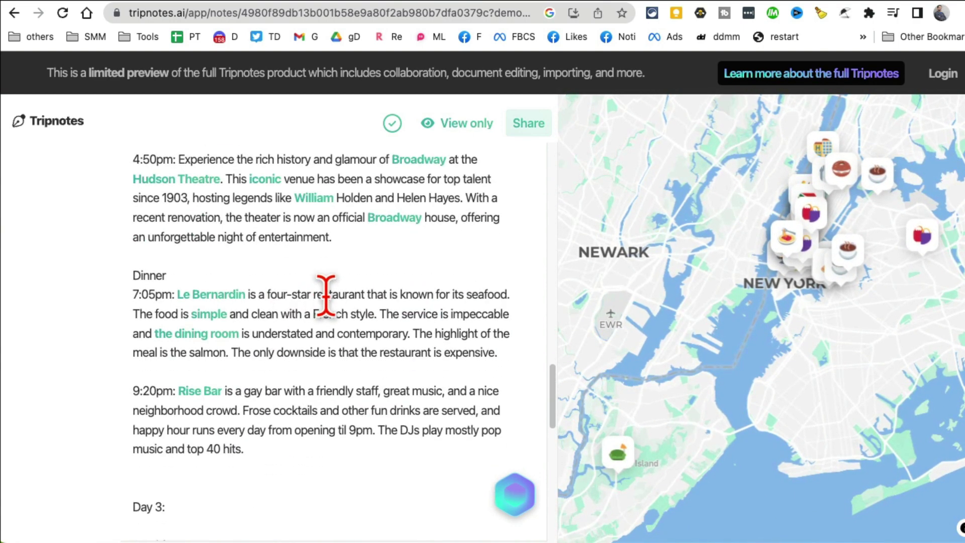
scroll(336, 297, down, 2)
scroll(336, 296, down, 1)
scroll(337, 296, down, 5)
scroll(336, 297, down, 4)
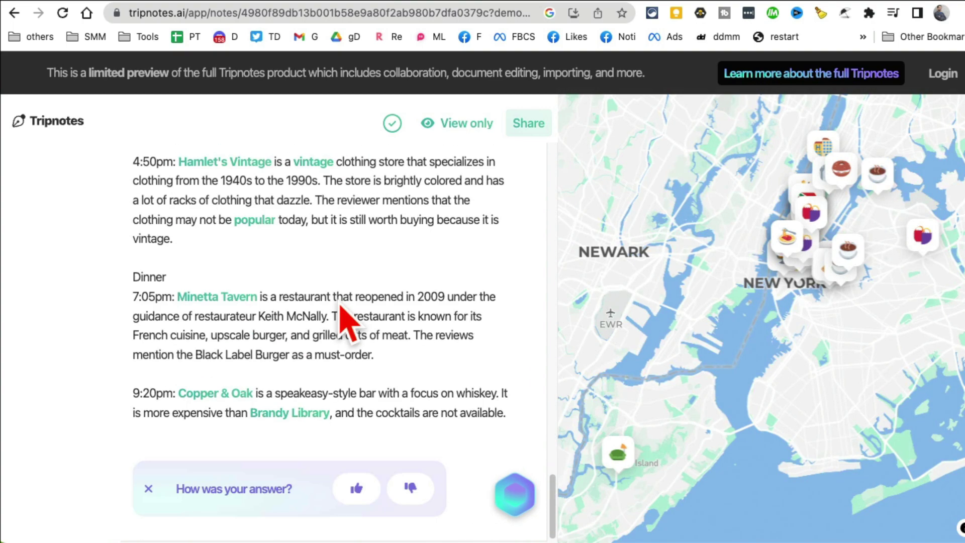
scroll(409, 323, up, 1)
scroll(409, 323, up, 5)
scroll(409, 323, up, 5)
scroll(409, 321, up, 10)
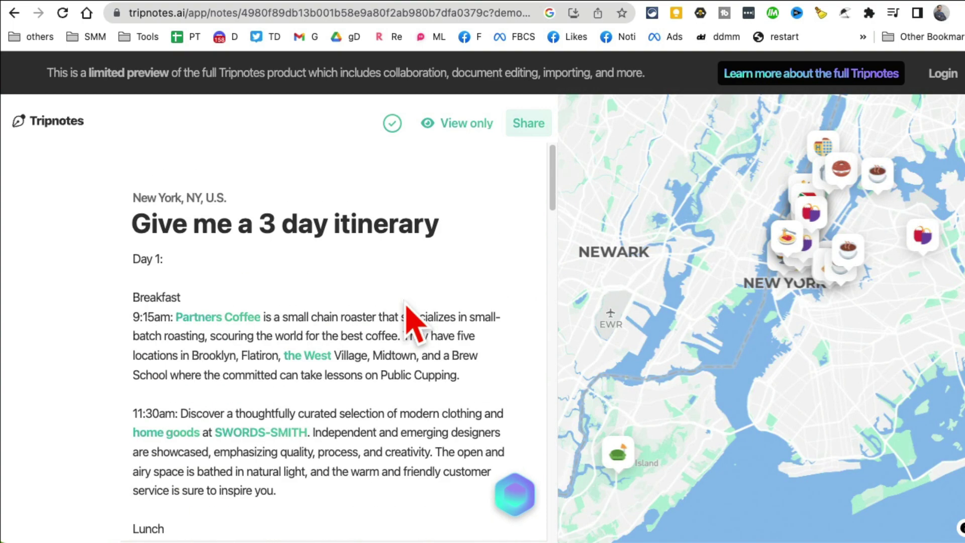
click(77, 130)
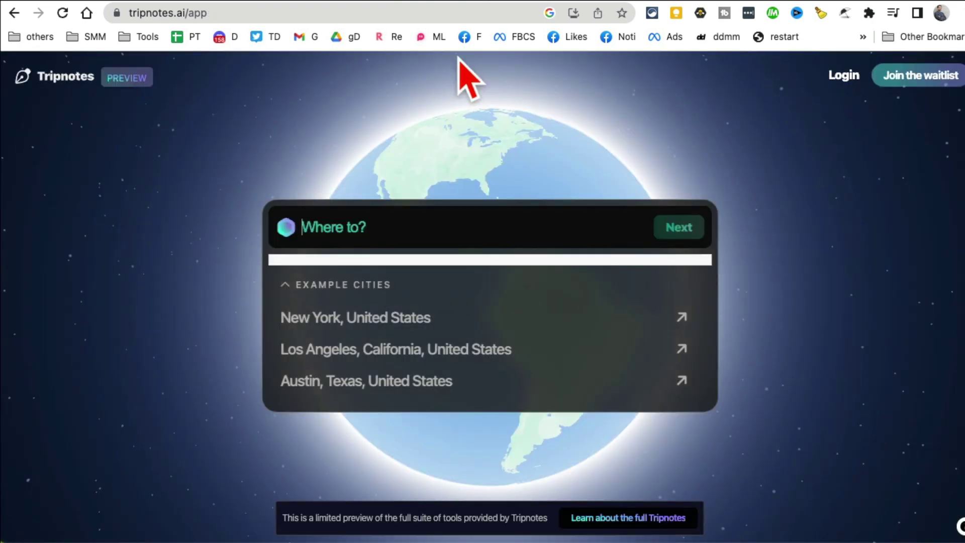
- Switch to Perplexity Labs LLaMa Chat and highlight its 'LLaMa created by Meta AI' greeting
click(497, 4)
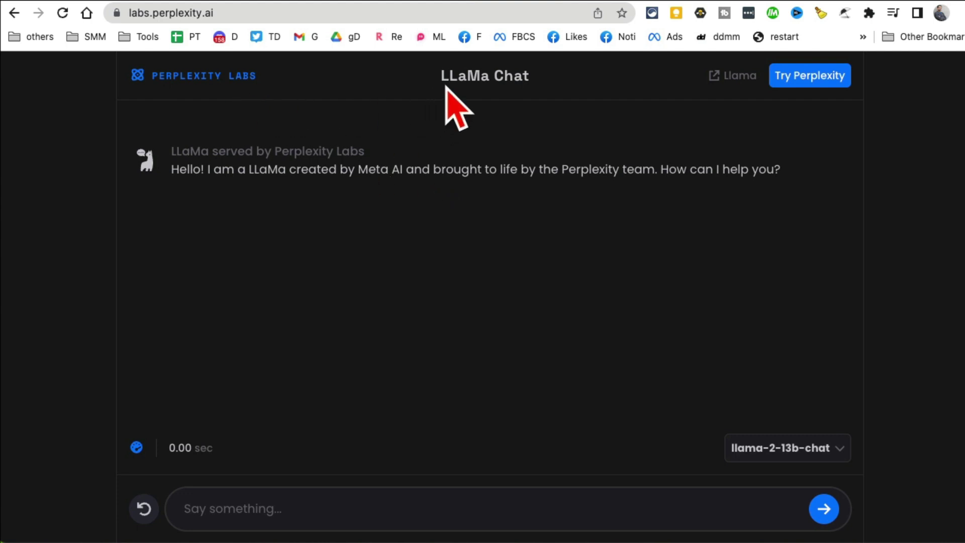
click(231, 15)
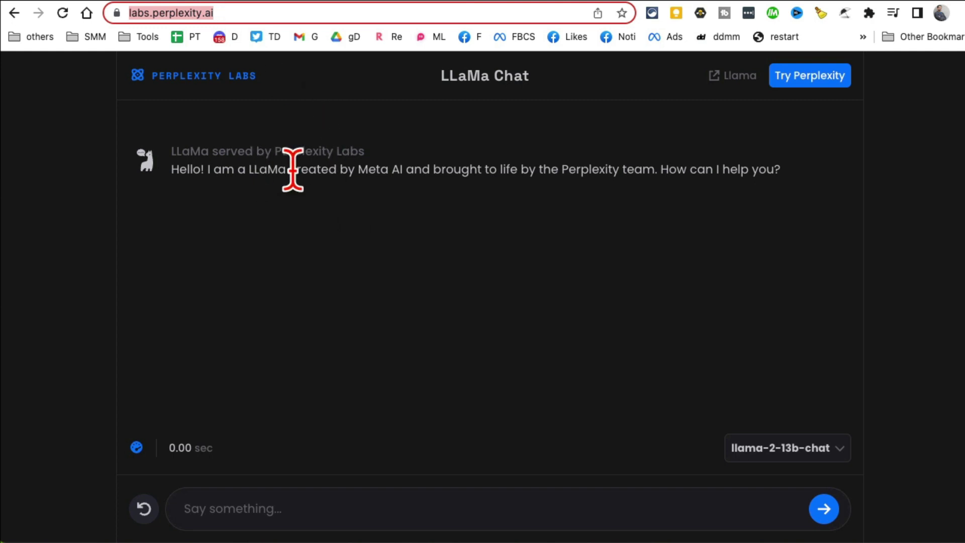
drag(244, 169, 398, 169)
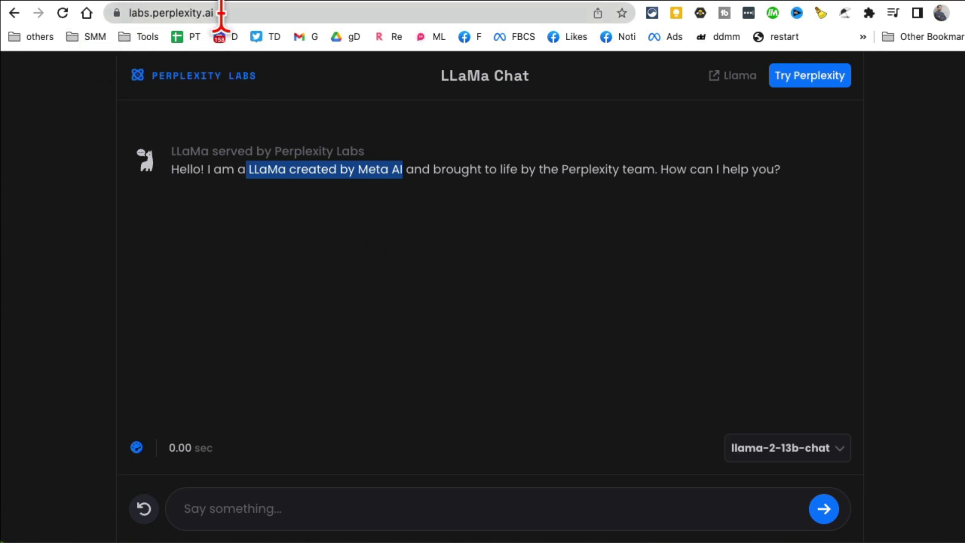
- Ask LLaMa 'who are you ?' and highlight its reply about Meta AI
click(291, 507)
text(who are you)
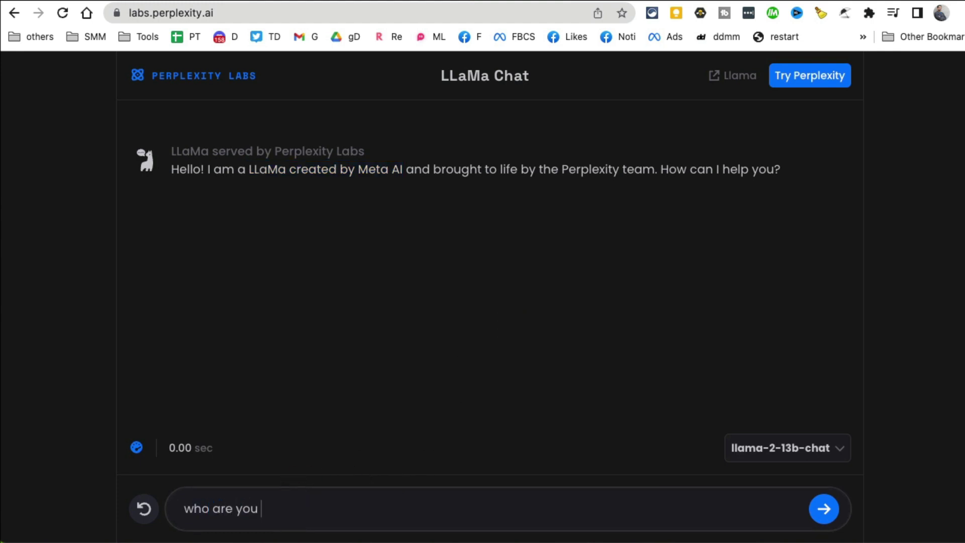
text(?)
key(Return)
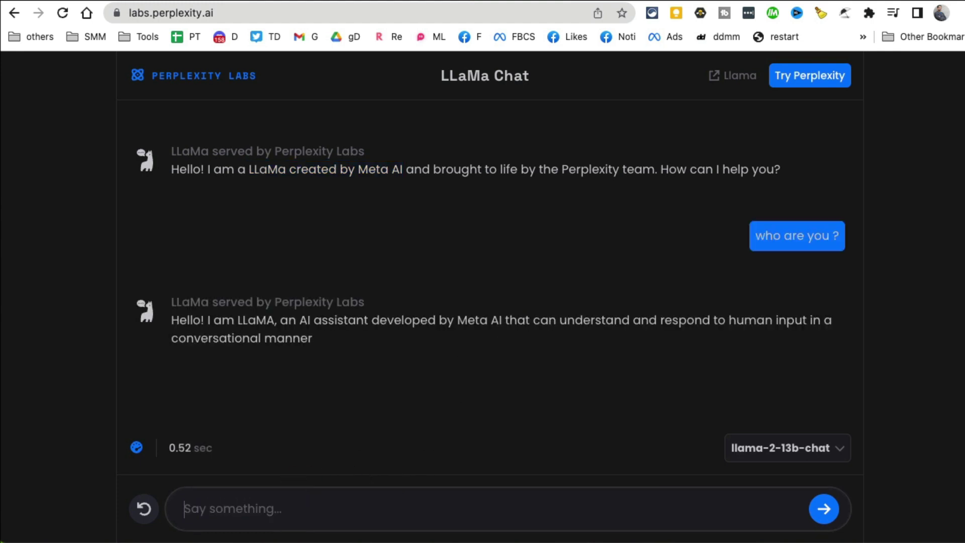
drag(289, 311, 477, 272)
drag(544, 243, 296, 243)
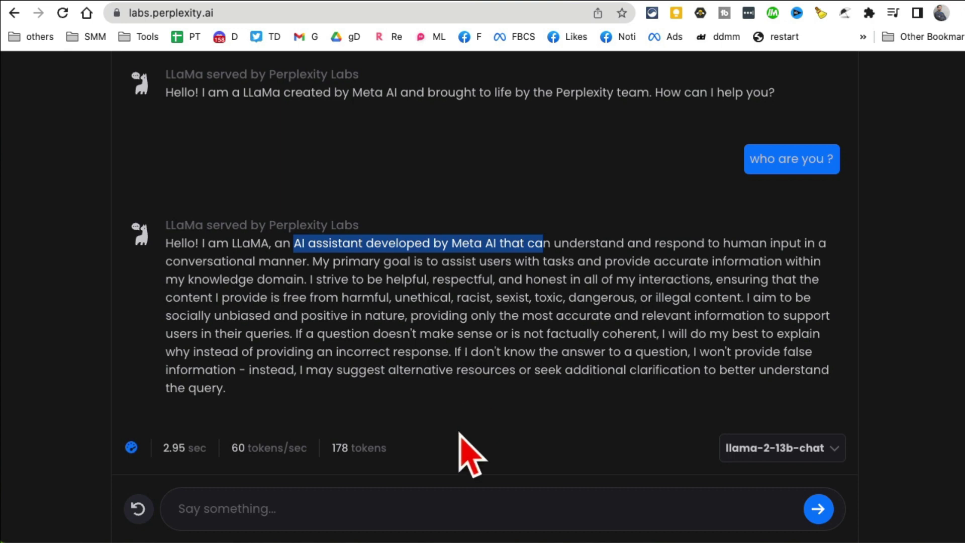
click(327, 505)
text(can you write me a 300 word essay on the history of usa?)
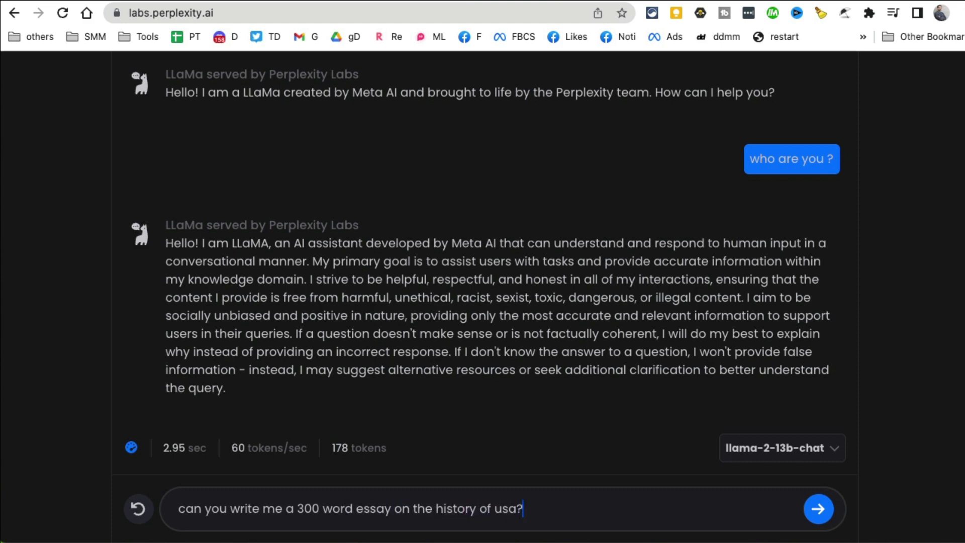
- Send the 300-word US history essay request and scroll through LLaMa's complete essay
key(Return)
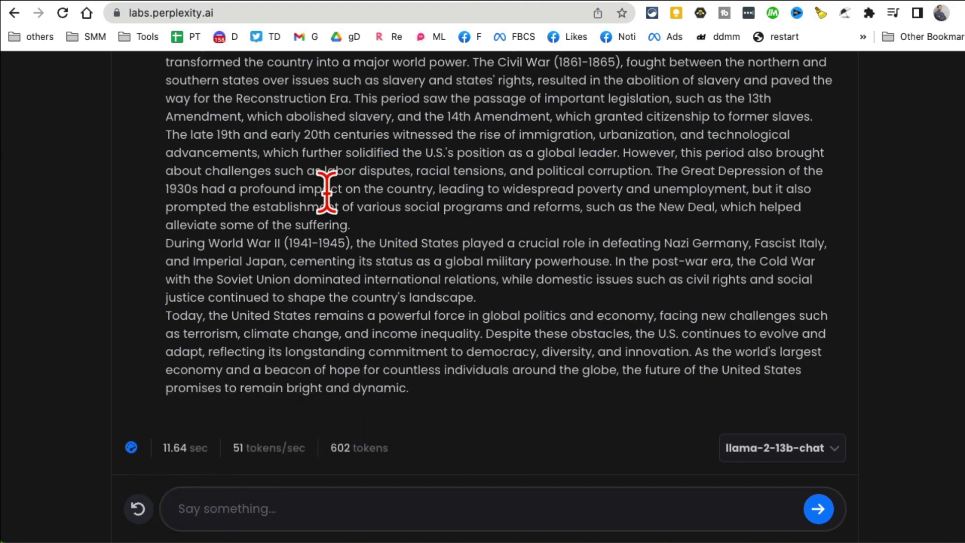
drag(328, 188, 499, 382)
click(500, 383)
scroll(501, 392, up, 6)
scroll(500, 384, up, 3)
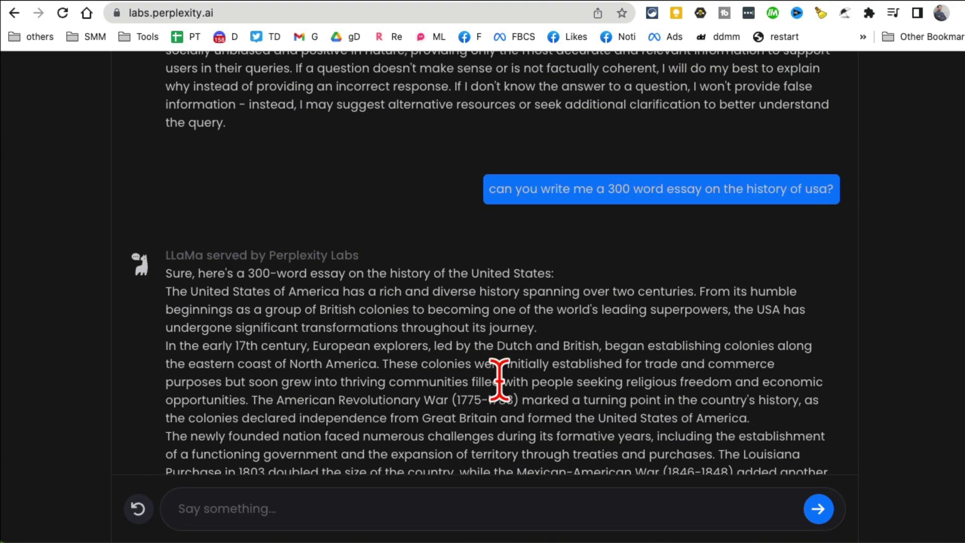
scroll(500, 380, down, 3)
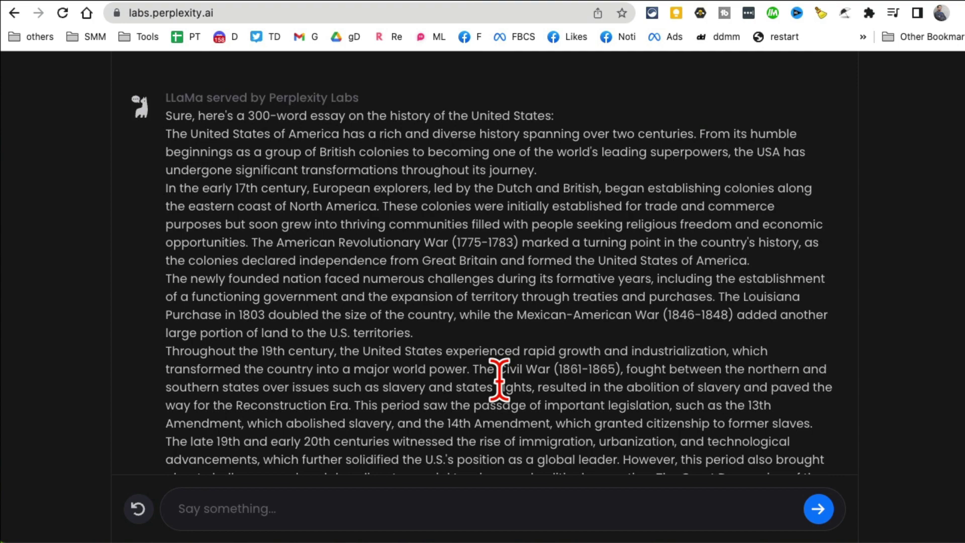
scroll(620, 382, down, 6)
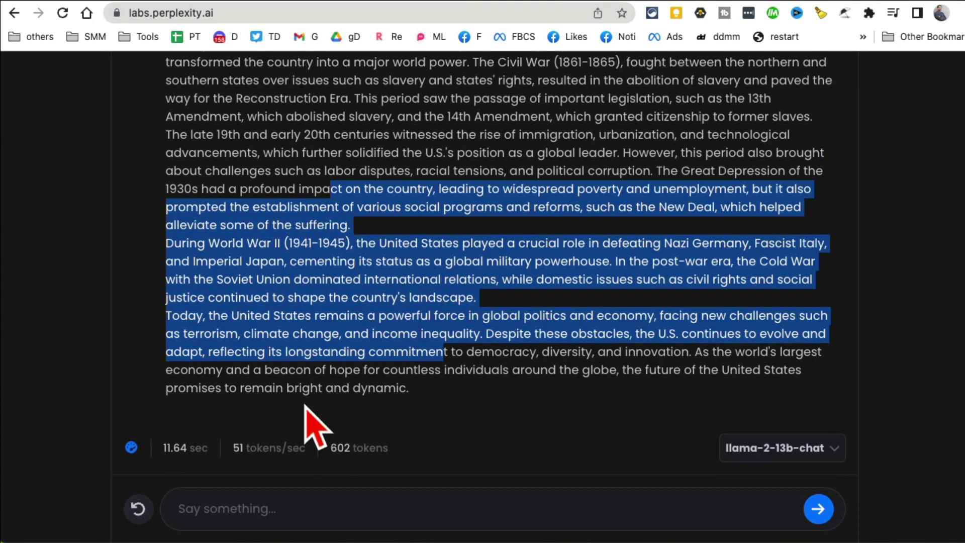
scroll(318, 340, up, 20)
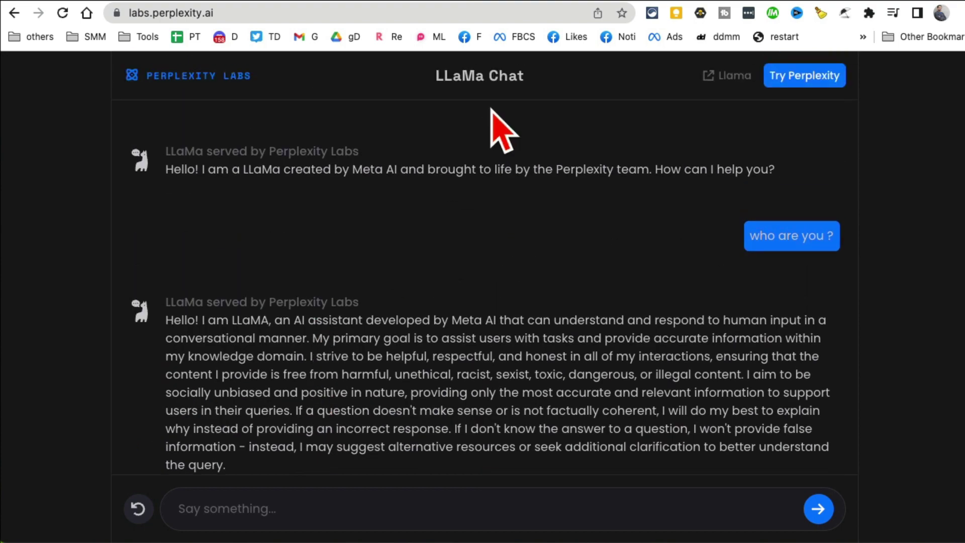
click(251, 12)
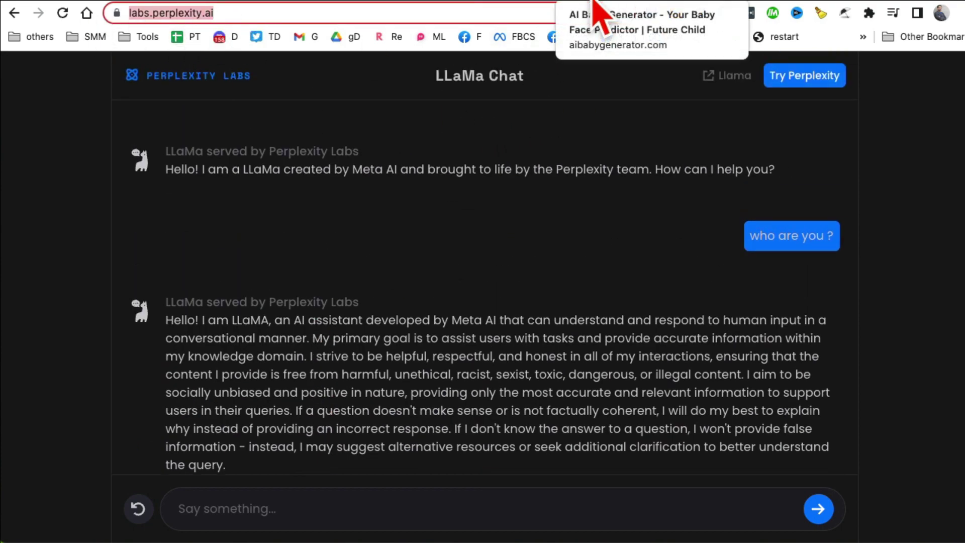
- Open aibabygenerator.com, highlight its headline and scroll down the home page
click(595, 4)
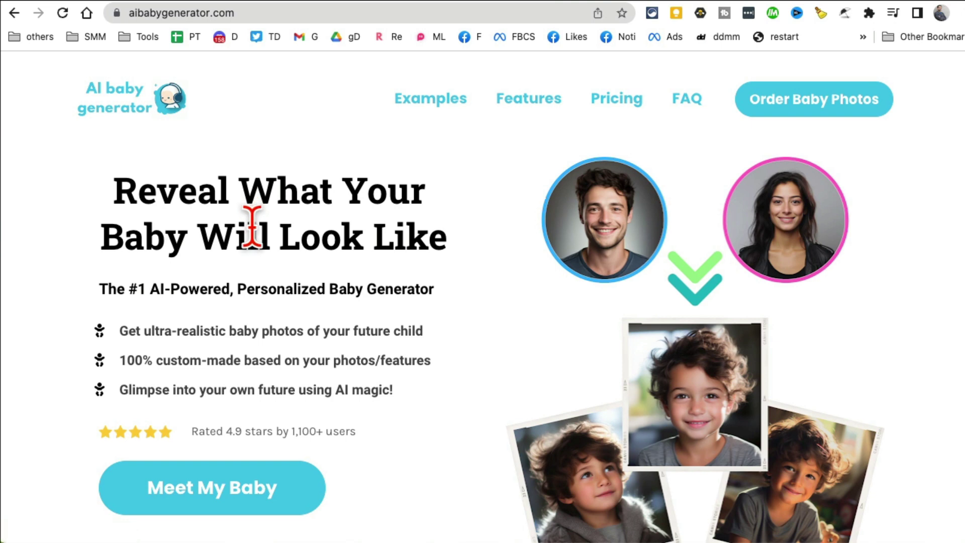
drag(237, 201, 179, 201)
drag(266, 206, 366, 280)
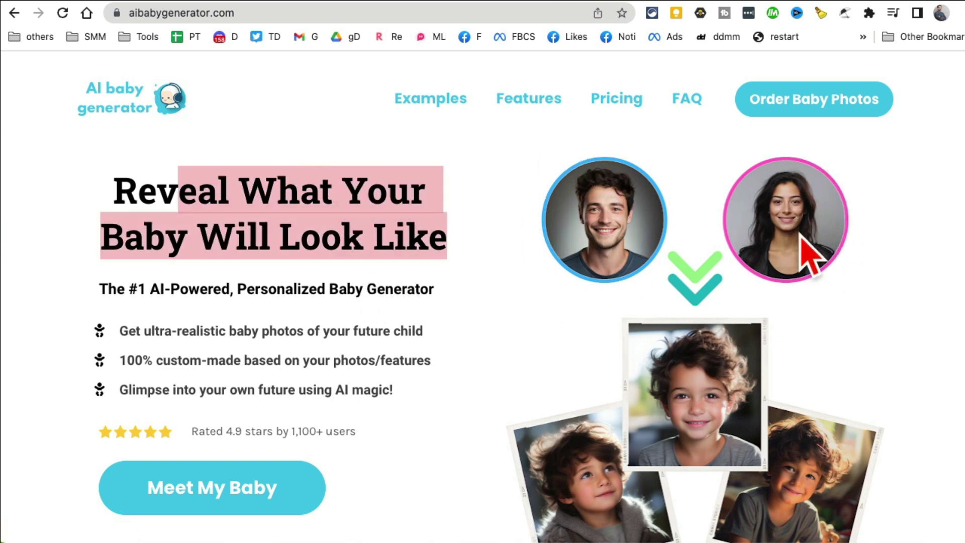
scroll(834, 397, down, 1)
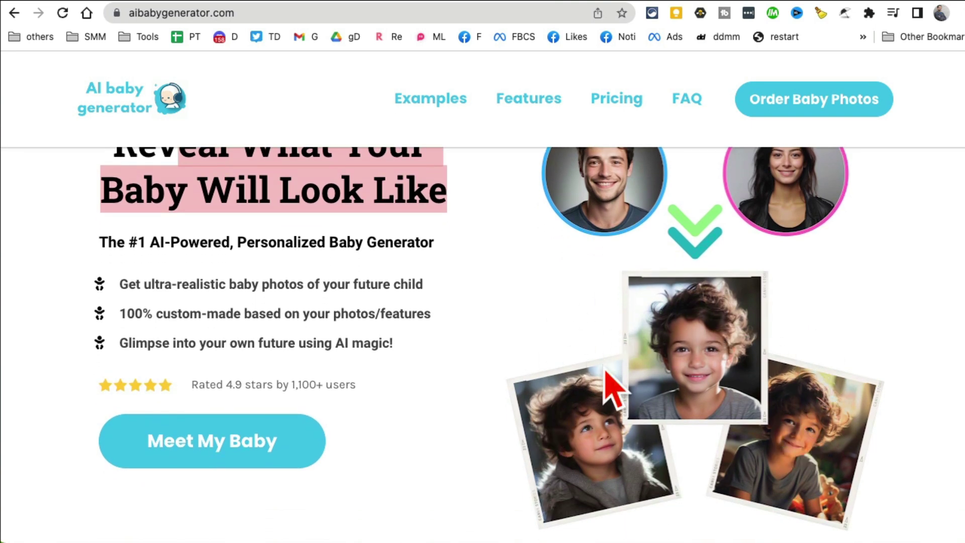
scroll(332, 321, down, 5)
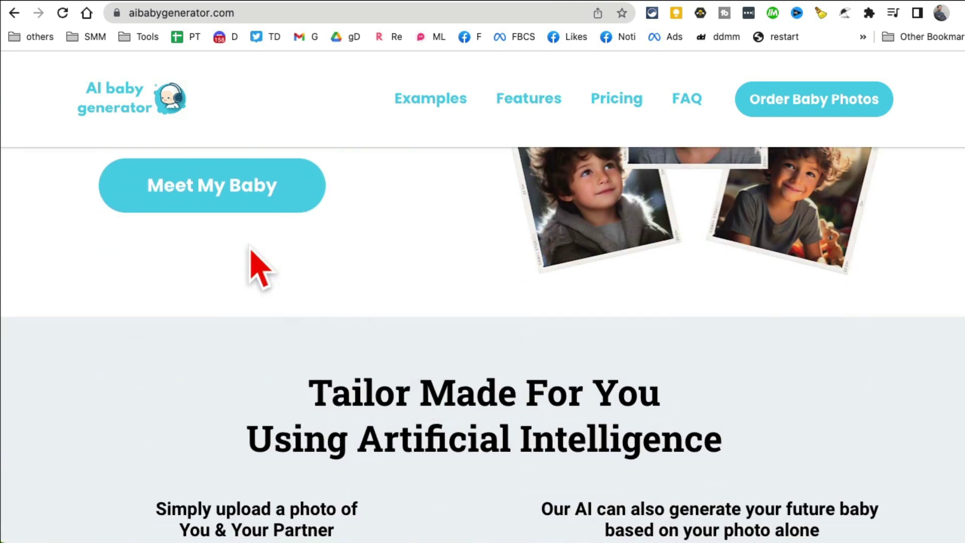
- Open the Meet My Baby order form, choose Boy, look it over, and go back
click(216, 203)
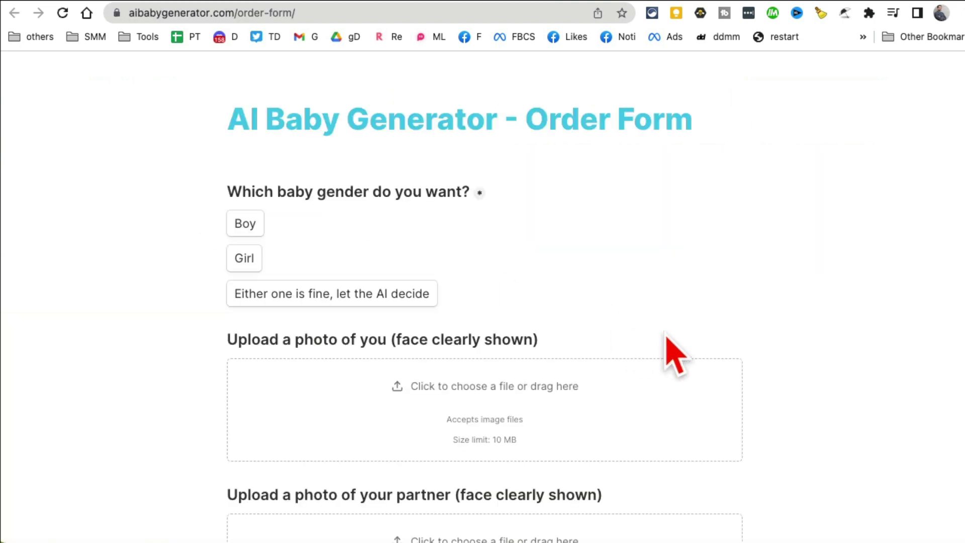
click(247, 224)
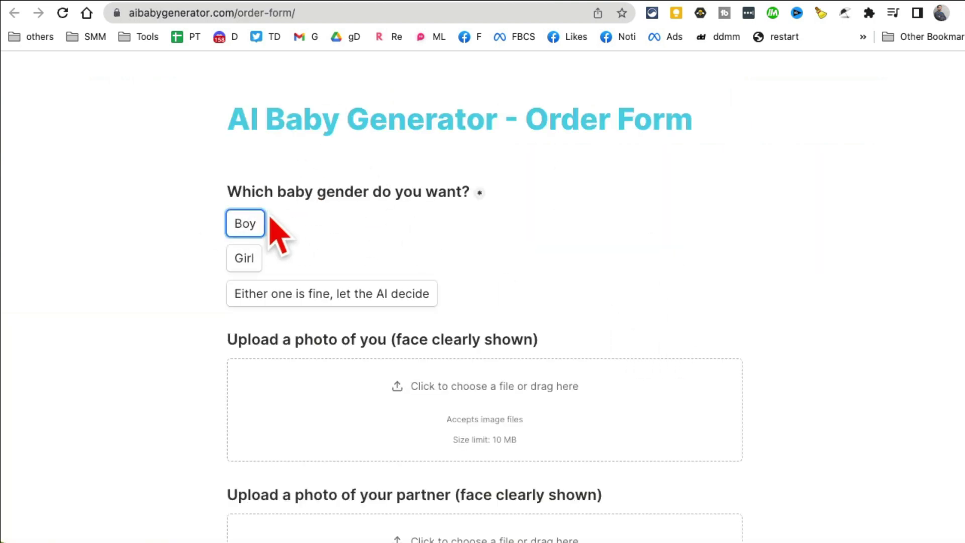
scroll(605, 397, down, 2)
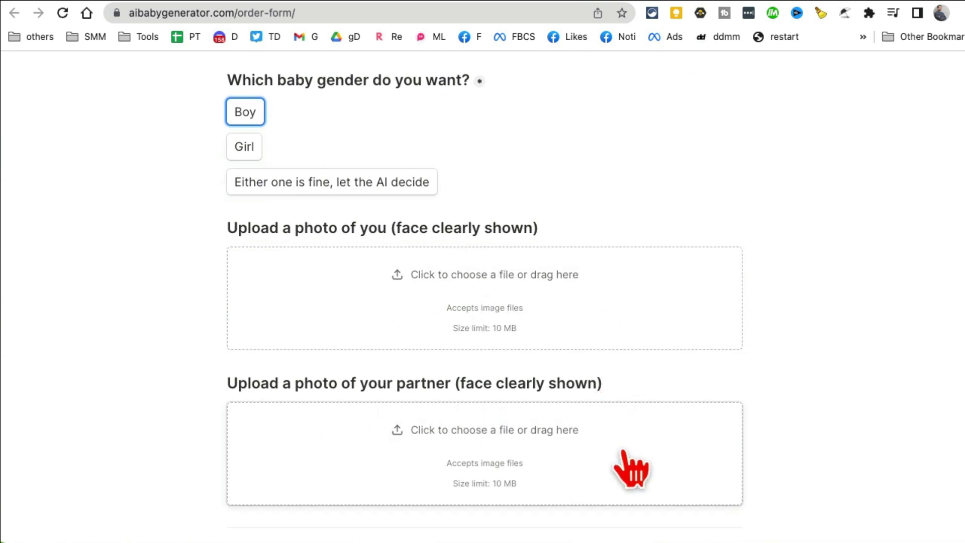
scroll(630, 470, down, 6)
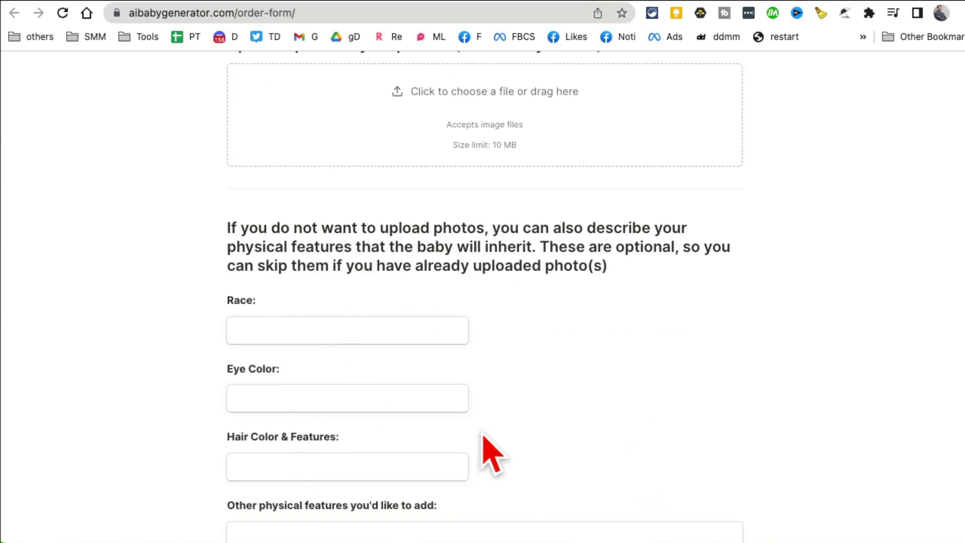
scroll(323, 398, down, 4)
scroll(373, 390, up, 8)
scroll(373, 390, up, 4)
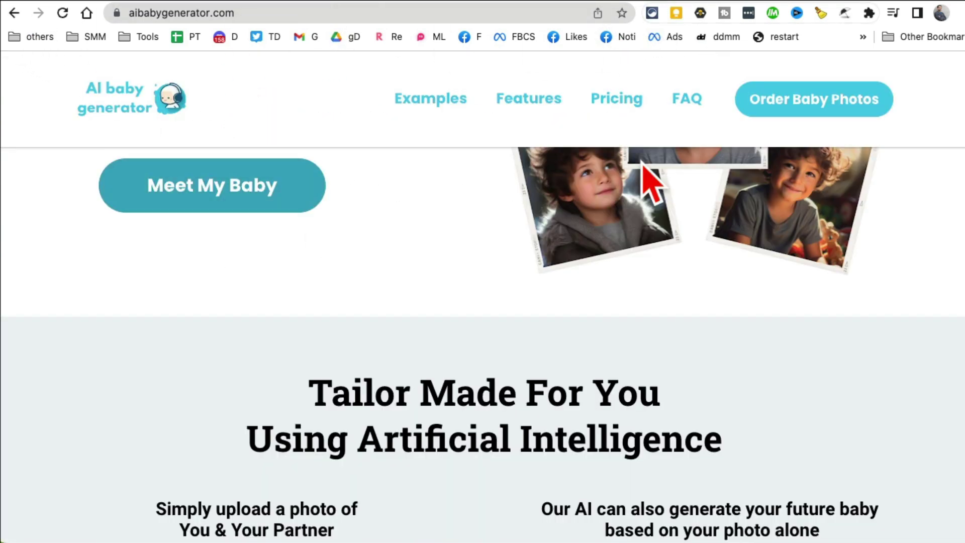
key(alt+Left)
- Scroll through the baby generator home page, then switch to the Faceswapper.ai tab
scroll(653, 352, up, 3)
scroll(506, 415, down, 3)
scroll(506, 414, down, 6)
scroll(504, 402, down, 7)
scroll(505, 404, down, 5)
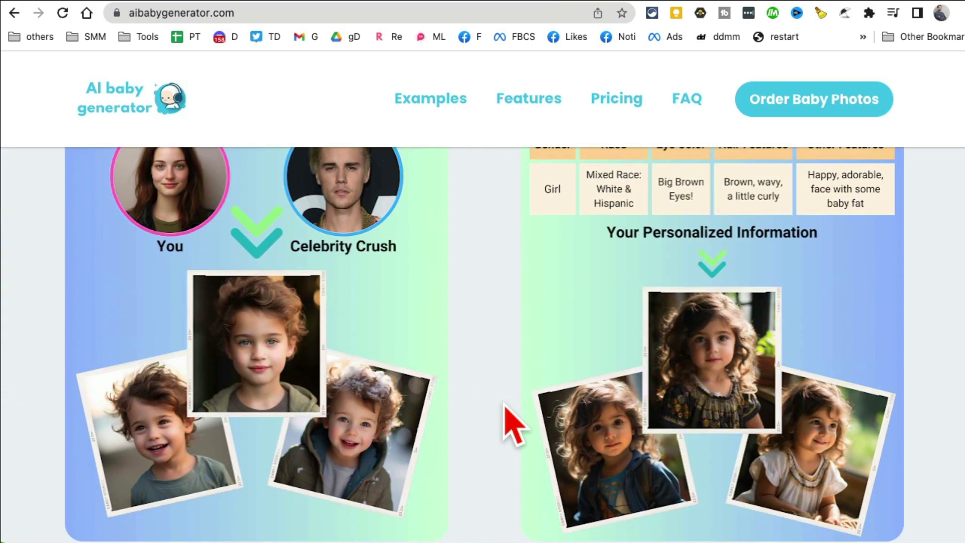
scroll(505, 412, down, 4)
scroll(510, 409, down, 3)
scroll(510, 409, down, 7)
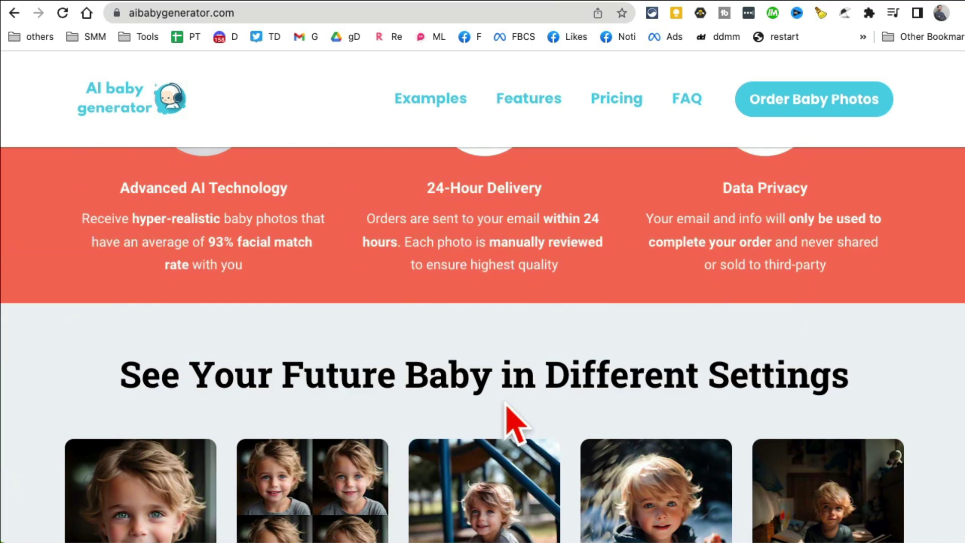
scroll(509, 412, down, 5)
scroll(499, 394, up, 10)
scroll(499, 394, up, 10)
scroll(500, 393, up, 5)
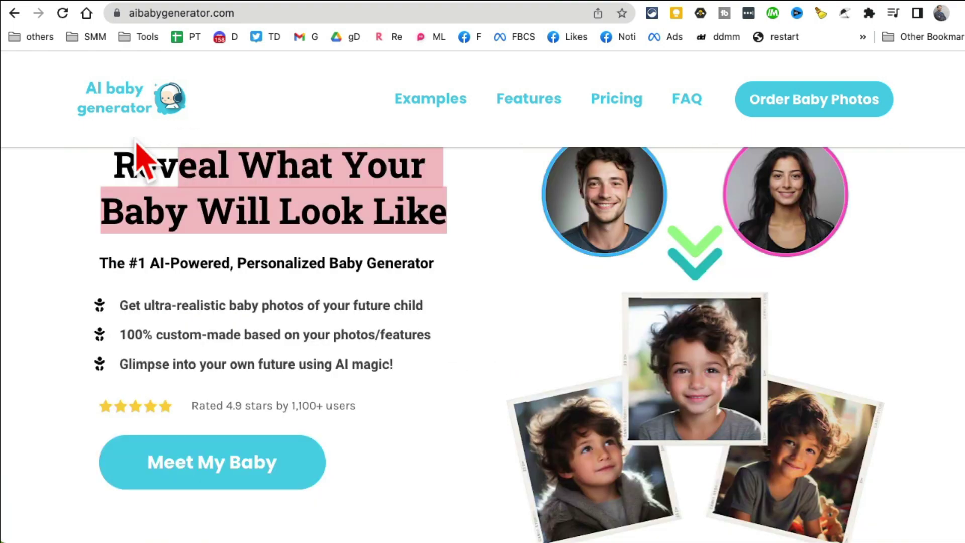
click(662, 1)
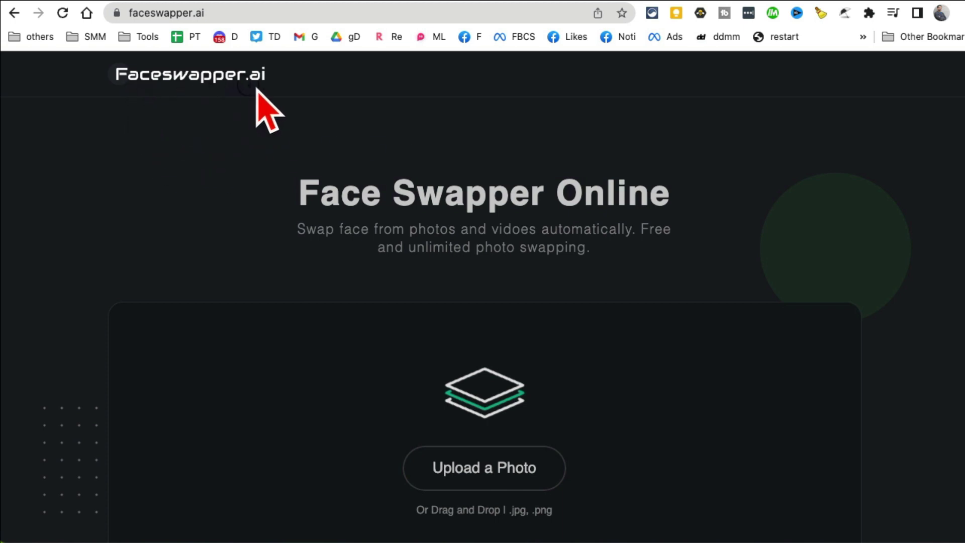
- Highlight the Face Swapper Online heading and its subtitle
drag(342, 196, 613, 200)
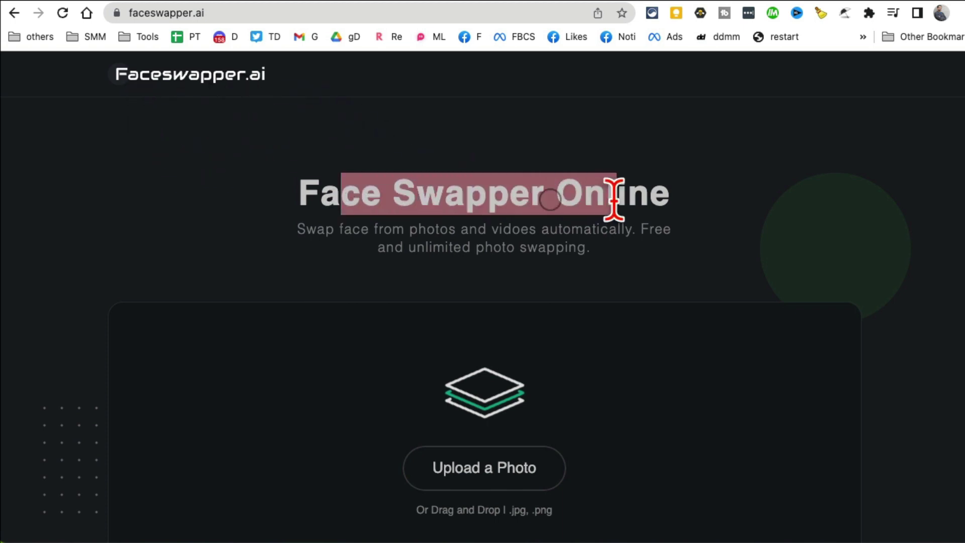
click(618, 240)
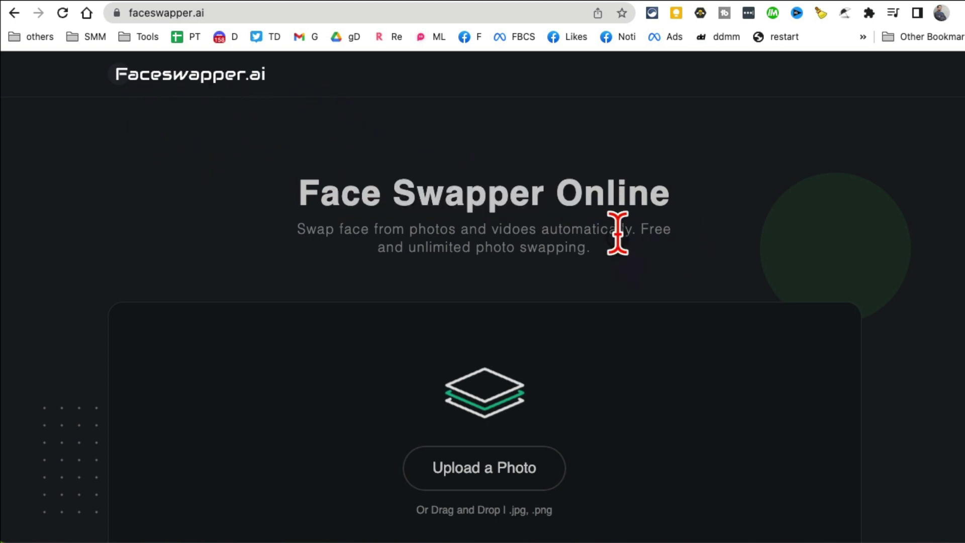
drag(385, 223, 612, 225)
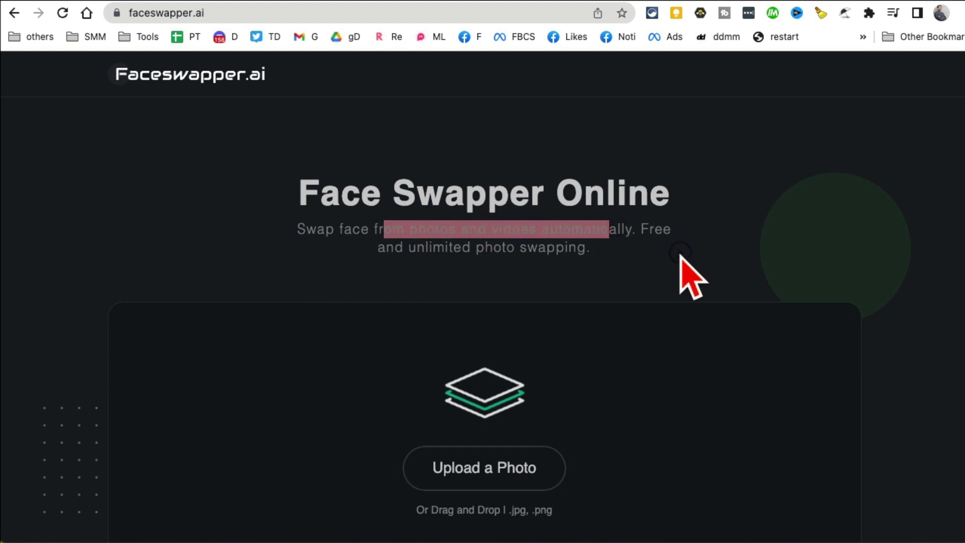
- Browse the Desktop folder in the upload picker and select download-3.jpg
click(497, 468)
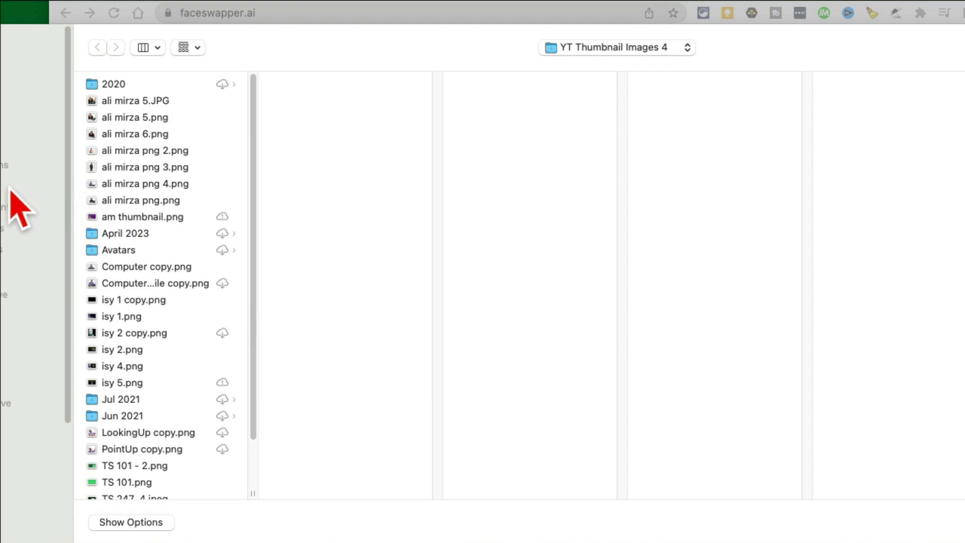
click(15, 187)
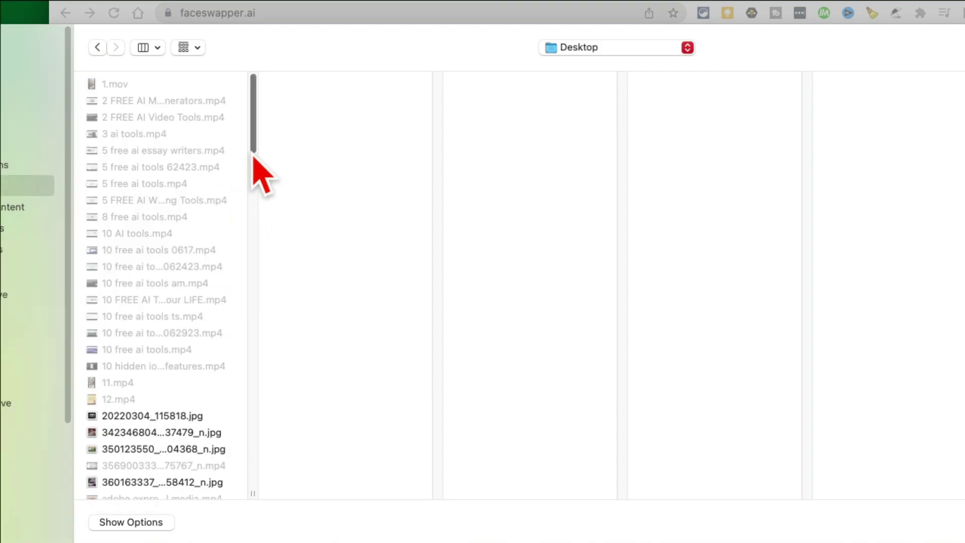
scroll(254, 163, down, 2)
drag(253, 157, 253, 297)
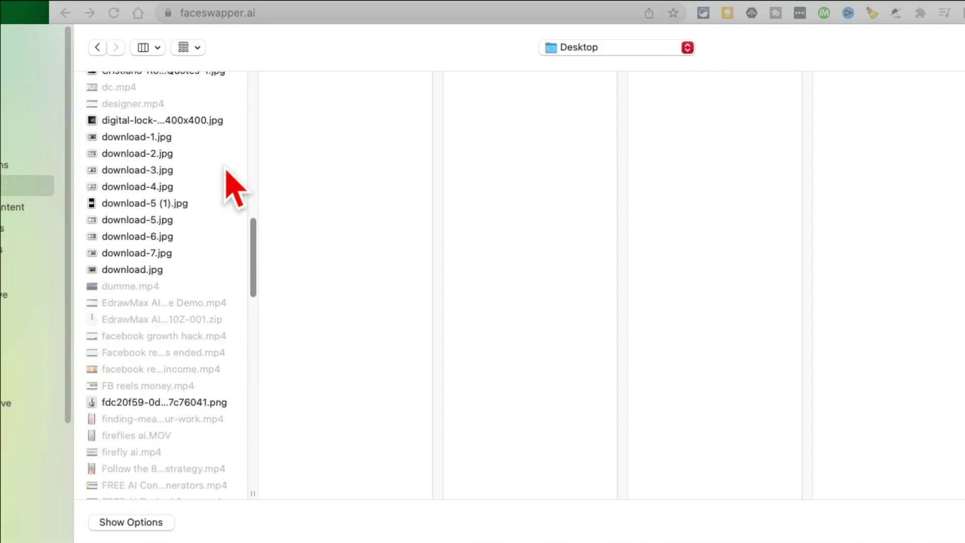
click(196, 141)
click(190, 158)
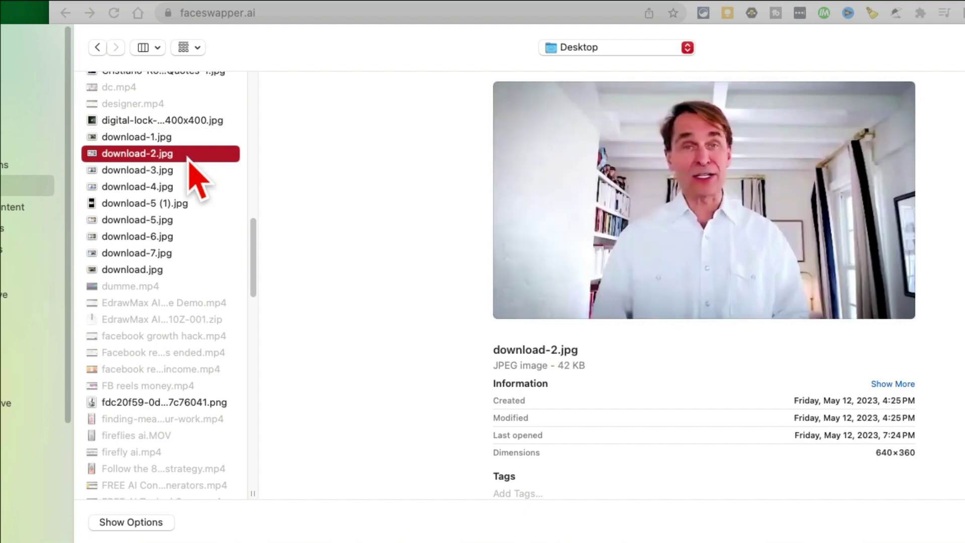
click(205, 174)
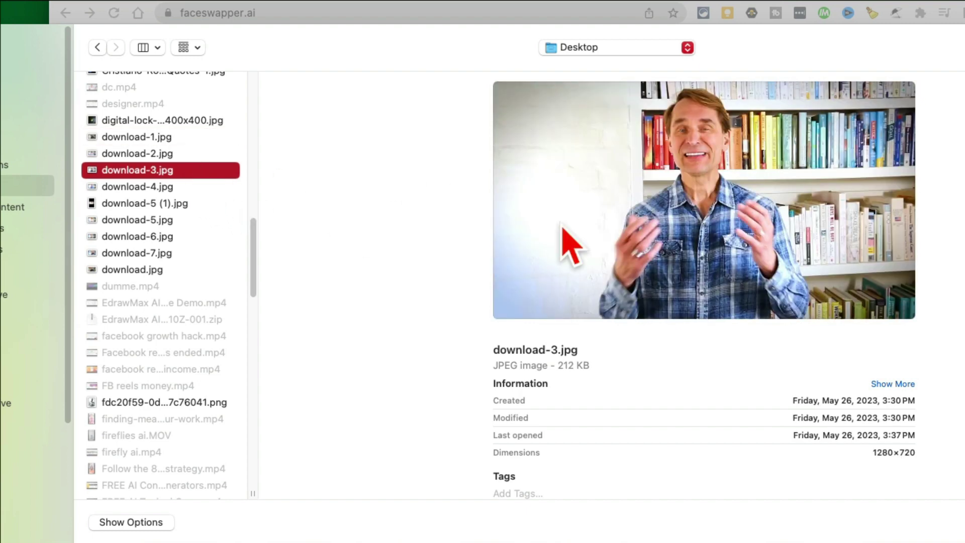
- Upload download-3.jpg and browse the face options, keeping the male face
key(Return)
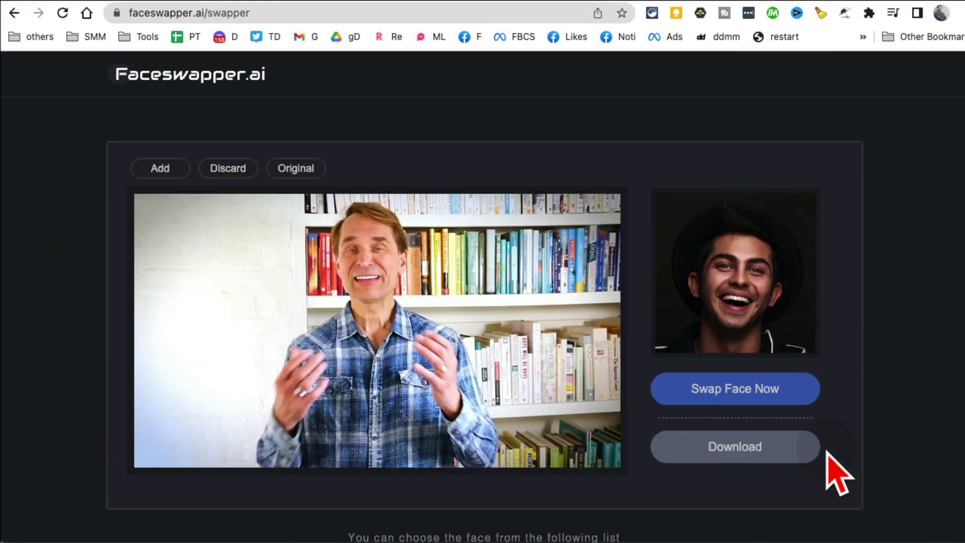
scroll(828, 407, down, 2)
scroll(829, 408, down, 3)
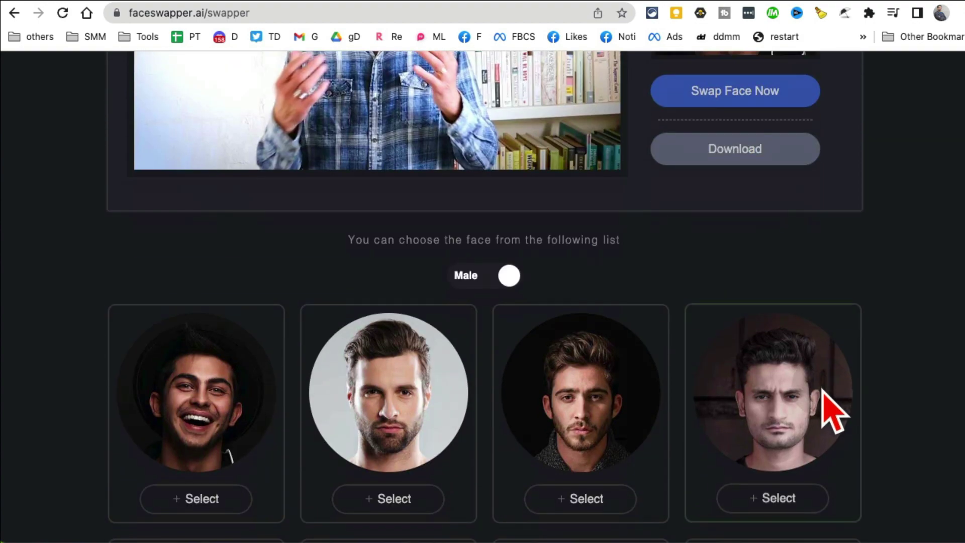
scroll(674, 286, down, 3)
click(490, 120)
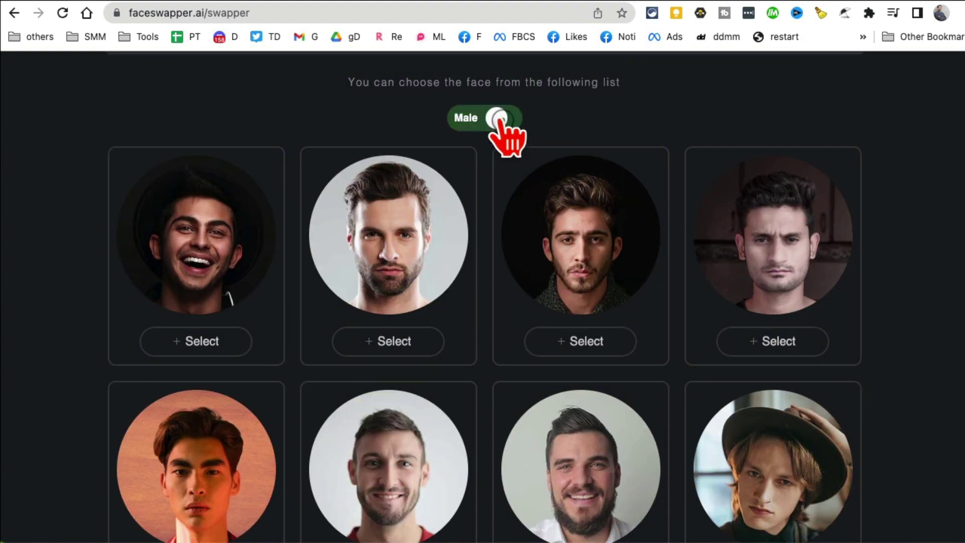
scroll(744, 404, down, 5)
scroll(844, 430, down, 5)
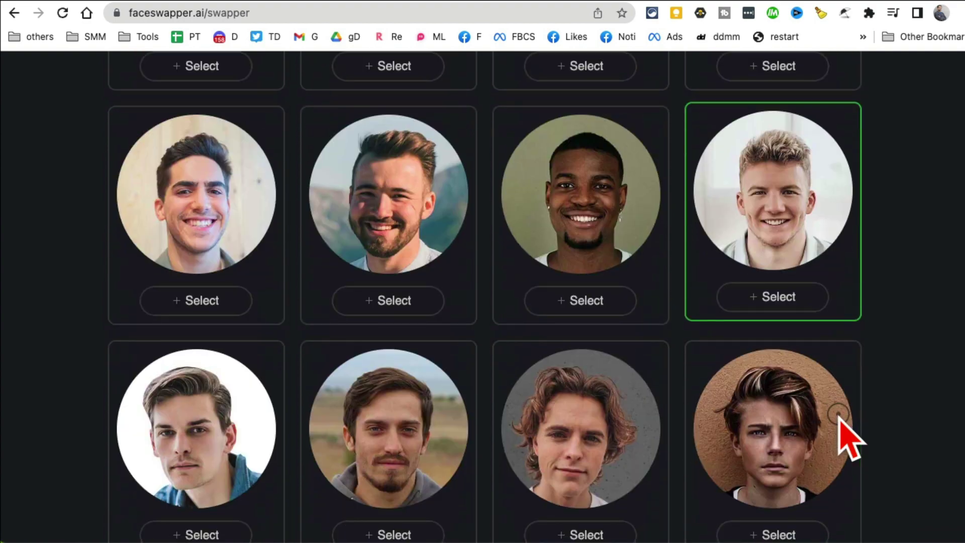
scroll(839, 431, up, 12)
scroll(462, 345, up, 3)
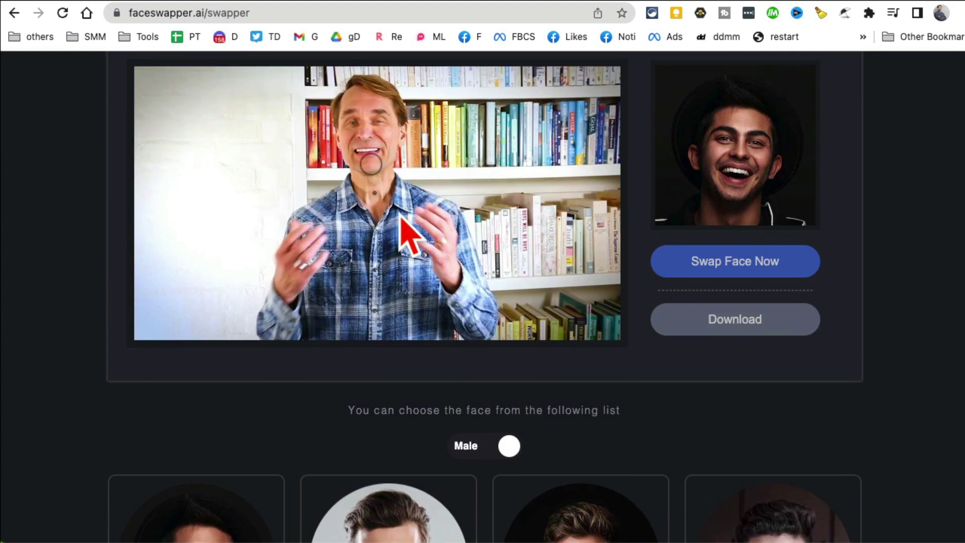
- Run Swap Face Now and check the face-swapped bookshelf result
click(733, 266)
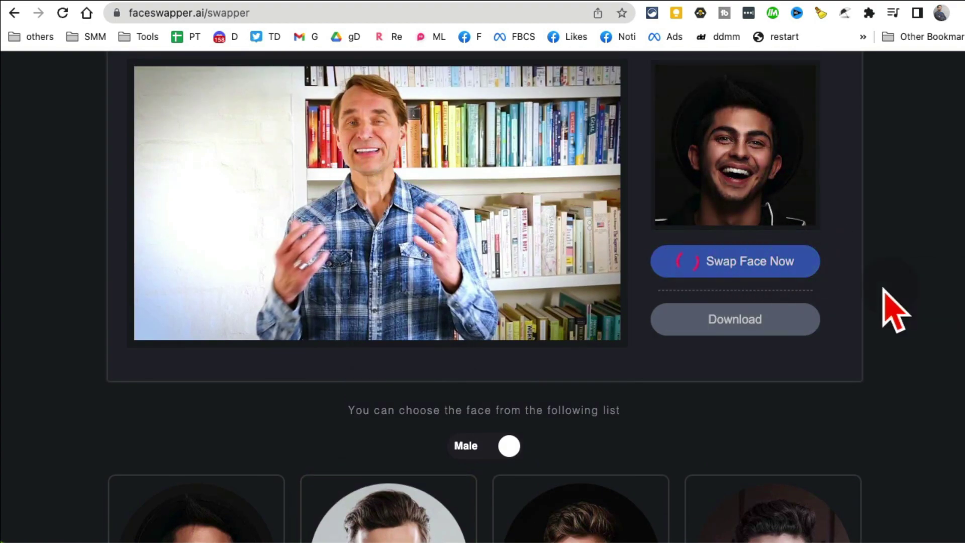
scroll(884, 309, up, 2)
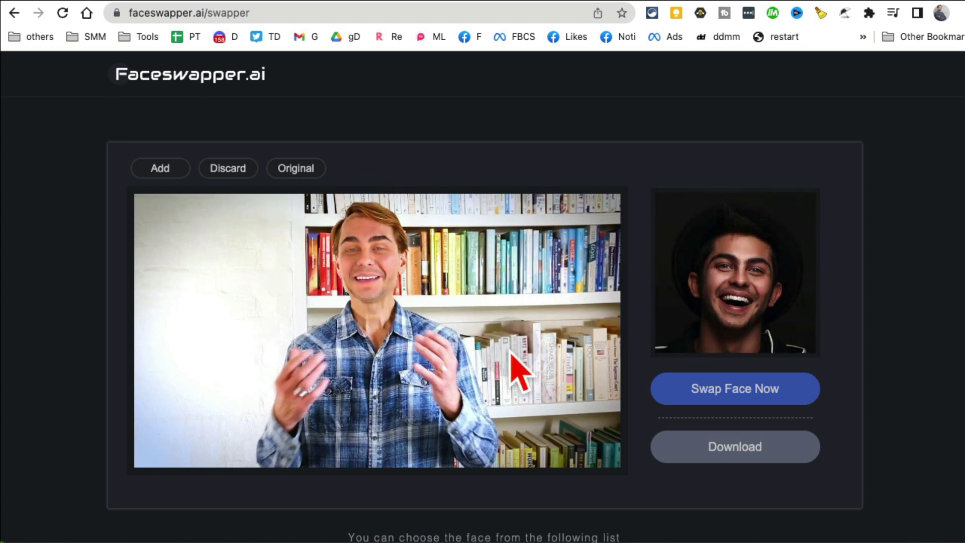
scroll(520, 371, down, 2)
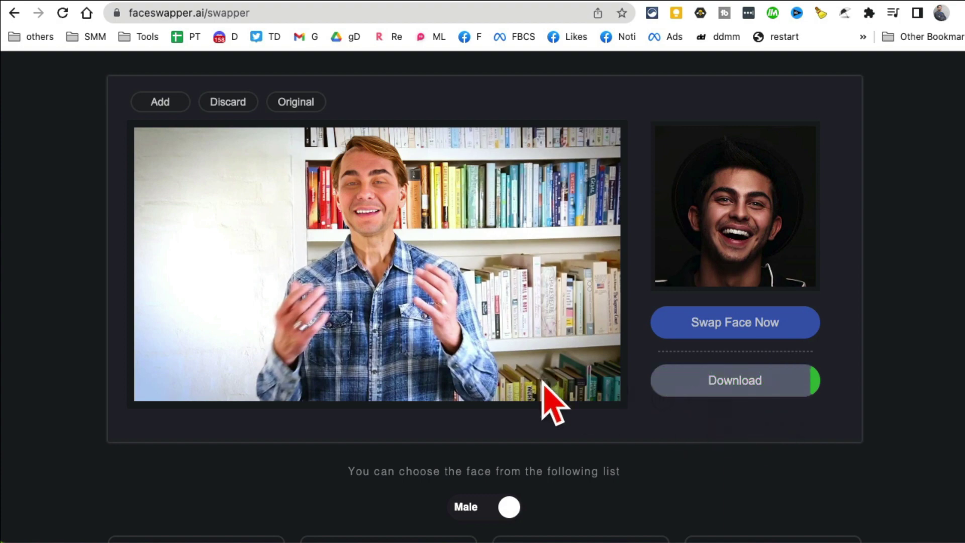
scroll(545, 389, down, 10)
scroll(583, 402, up, 12)
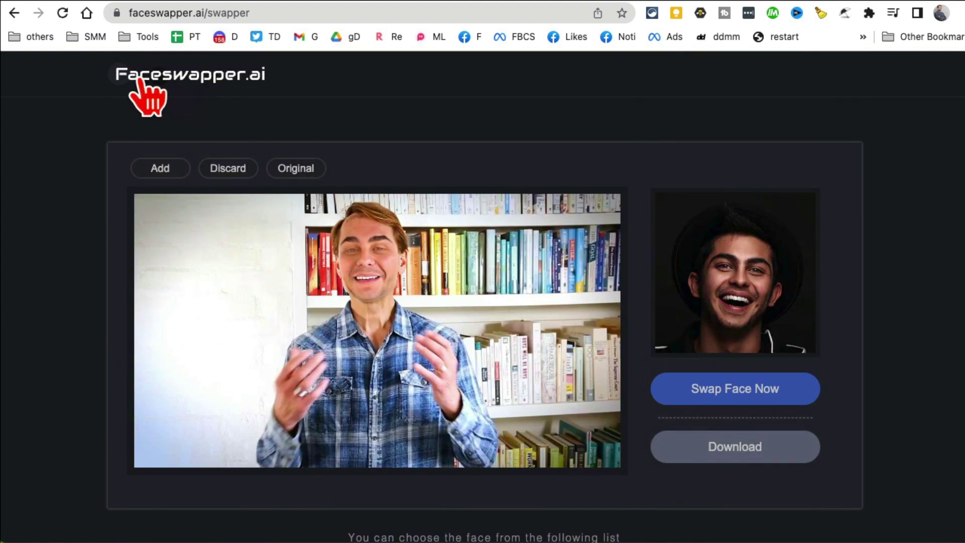
- Switch to Pathfinder and browse the Productivity category's suggested goals
click(751, 8)
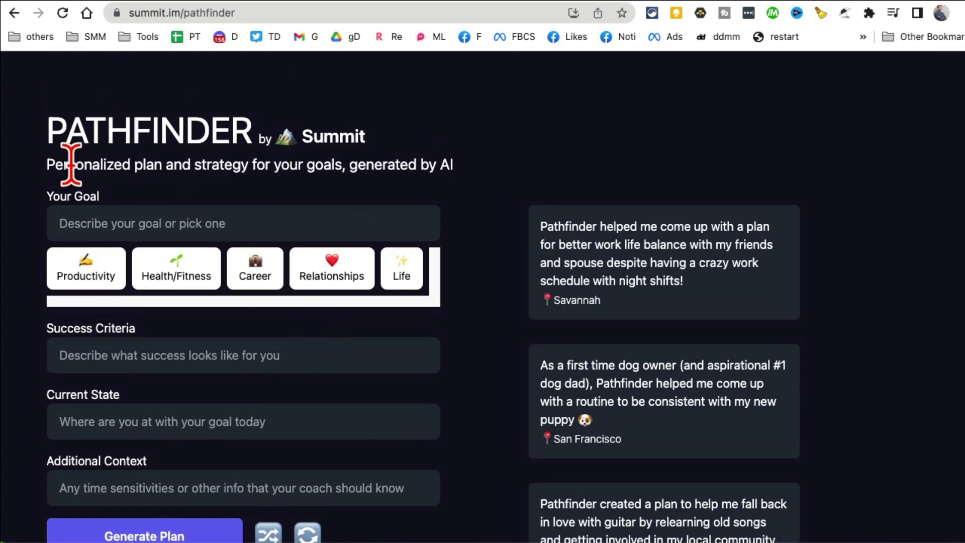
drag(71, 164, 396, 181)
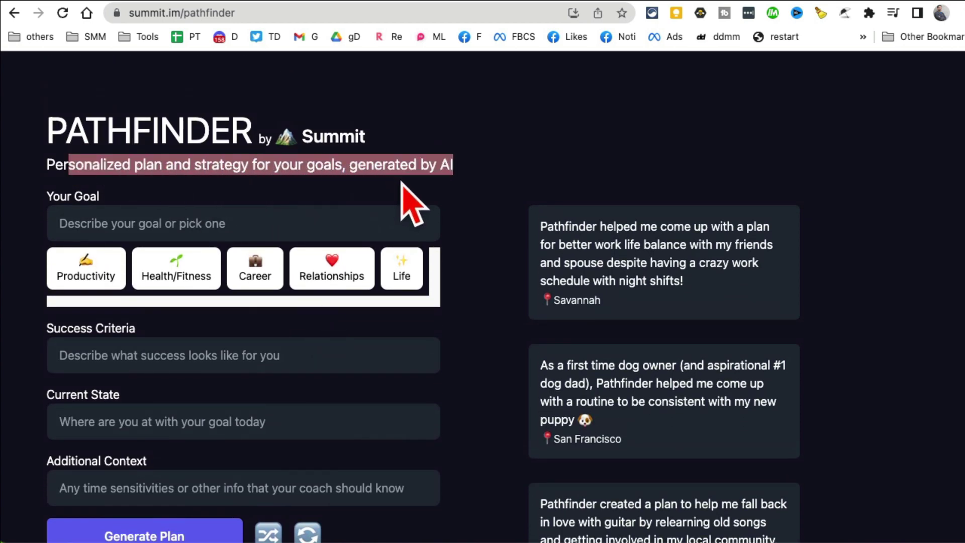
click(89, 280)
scroll(415, 327, down, 3)
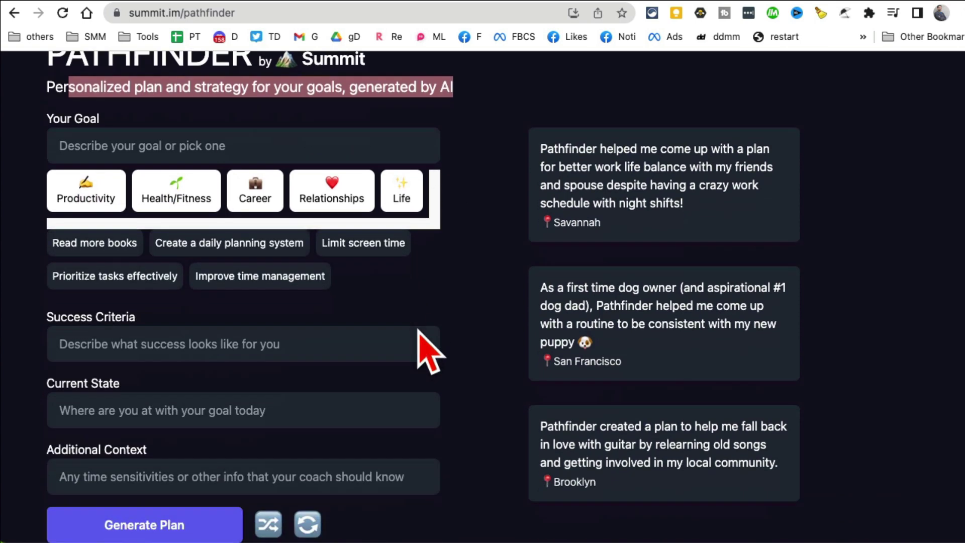
scroll(415, 327, up, 2)
scroll(416, 327, down, 3)
scroll(416, 328, up, 3)
scroll(312, 377, down, 3)
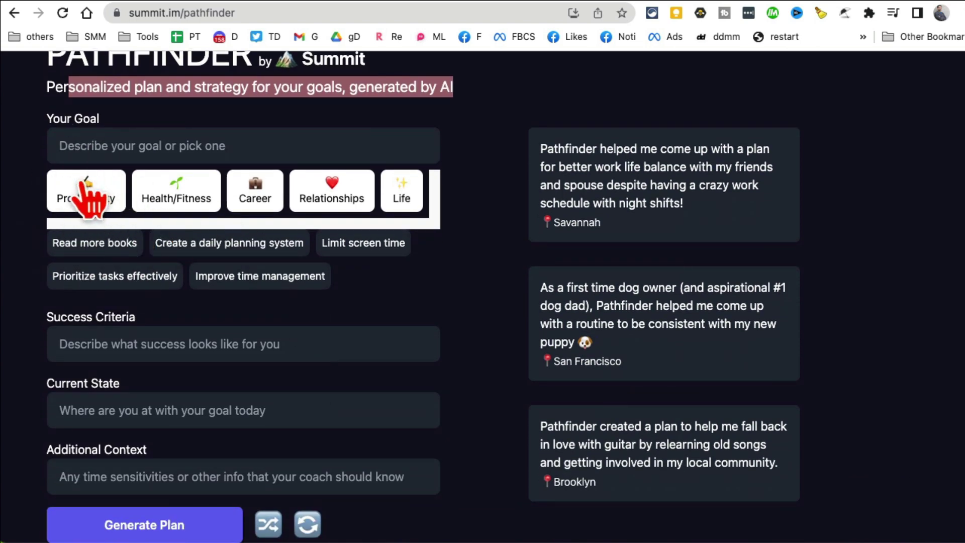
- Pick 'Read more books' as the goal and enter 3 books per month as success
click(93, 245)
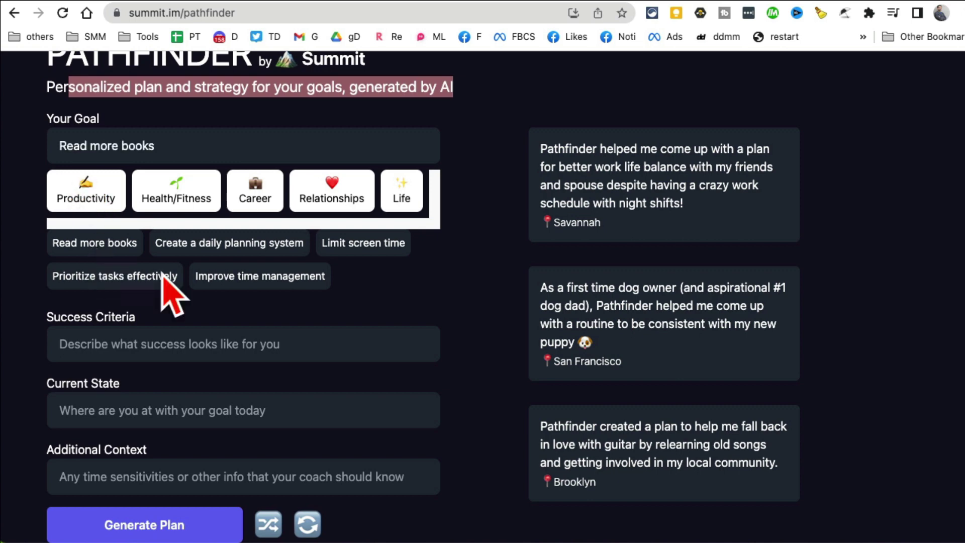
click(193, 329)
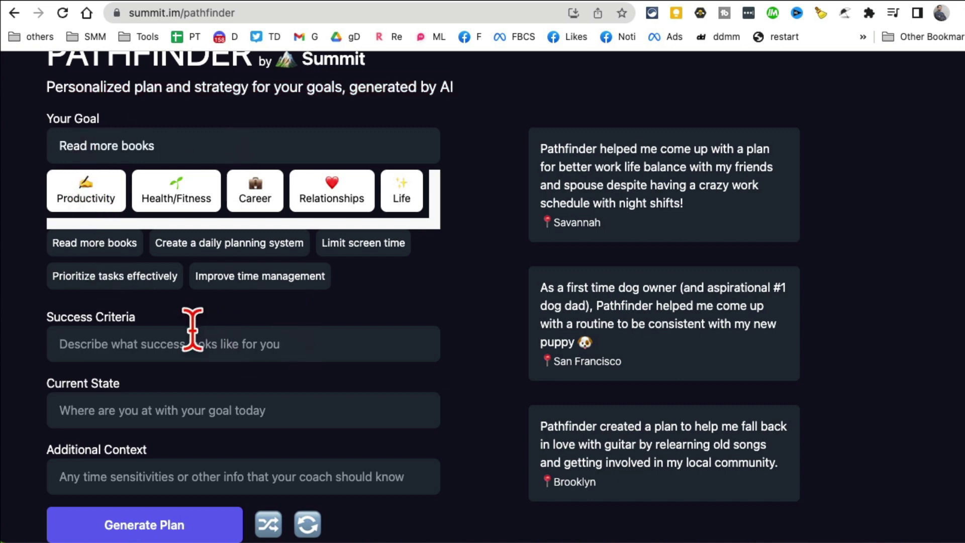
text(3 books per month)
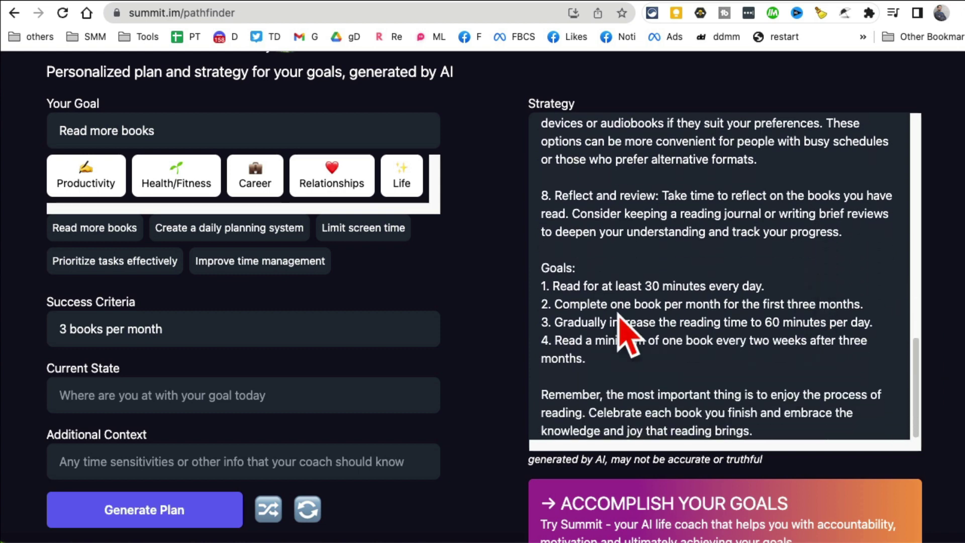
- Highlight the daily 30-minute reading goal, review the Goals list, and return to the strategy opening
drag(579, 288, 714, 286)
click(703, 291)
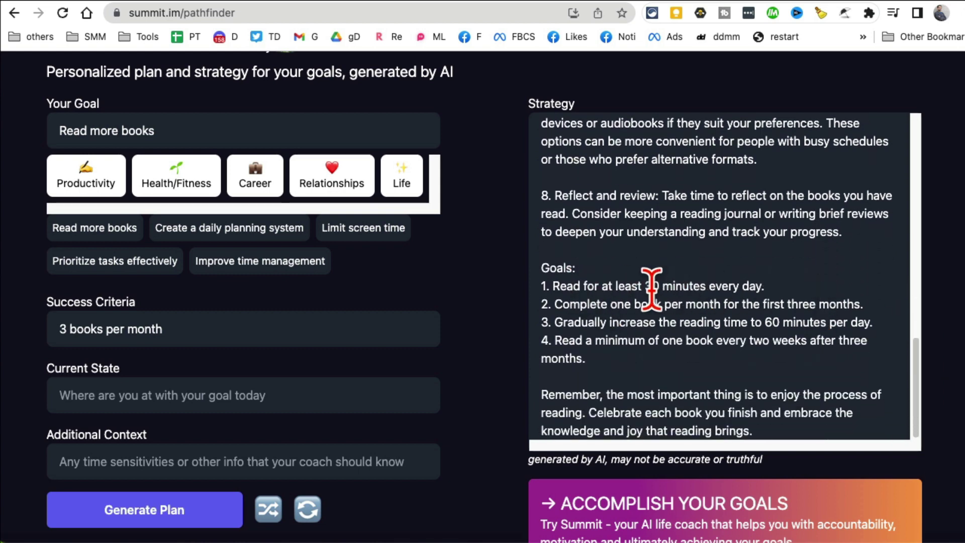
drag(643, 289, 748, 286)
scroll(769, 354, down, 1)
drag(678, 272, 816, 342)
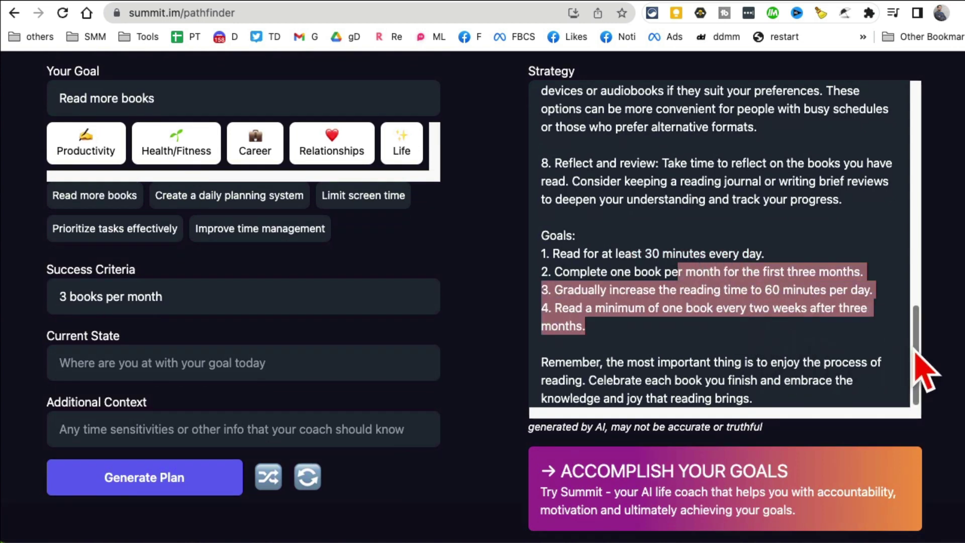
mouse_move(915, 354)
mouse_down()
mouse_move(919, 276)
mouse_move(904, 173)
mouse_up()
scroll(904, 174, up, 1)
scroll(789, 243, up, 3)
scroll(786, 243, up, 2)
scroll(784, 241, up, 3)
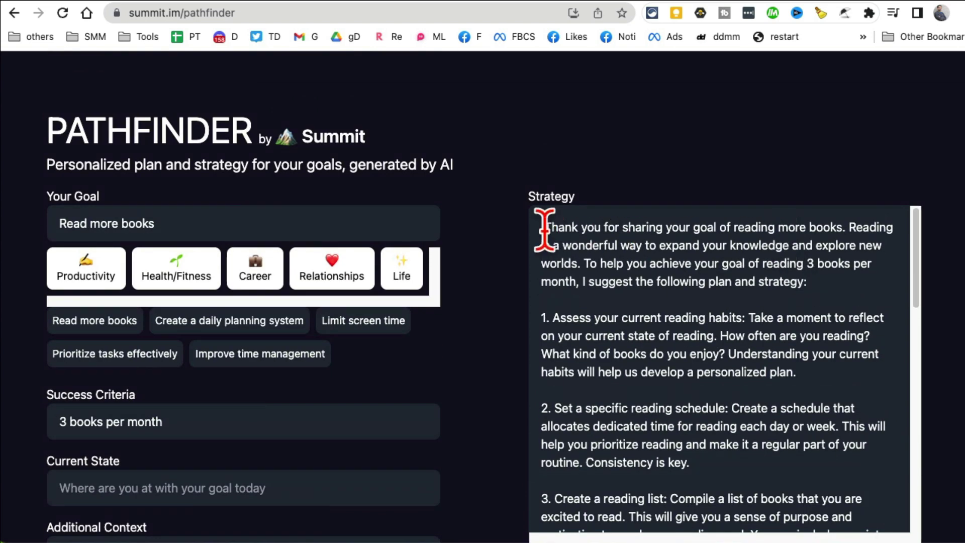
mouse_move(544, 229)
mouse_down()
mouse_move(687, 260)
mouse_move(680, 370)
mouse_move(749, 444)
mouse_up()
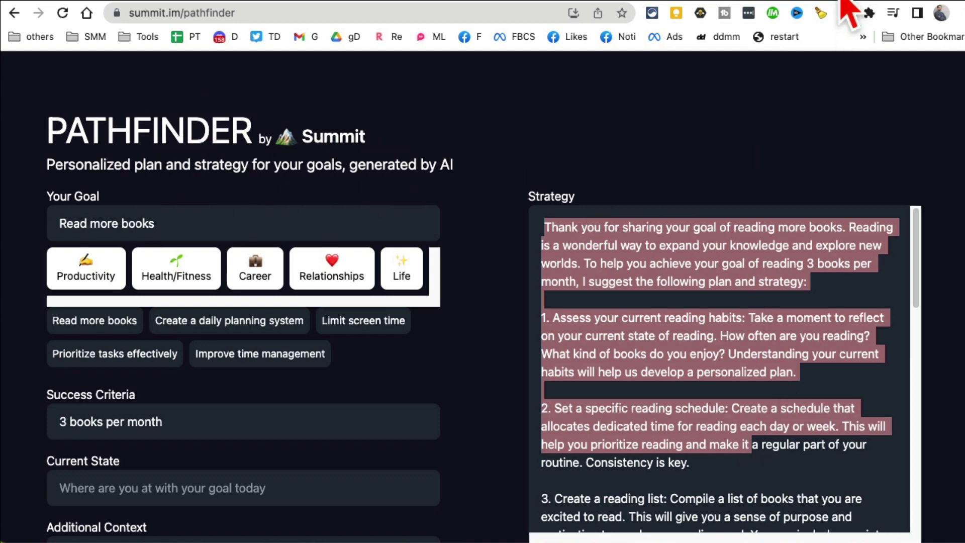
- Bring up the whispermemos.com homepage and scroll down to its demo video
click(845, 11)
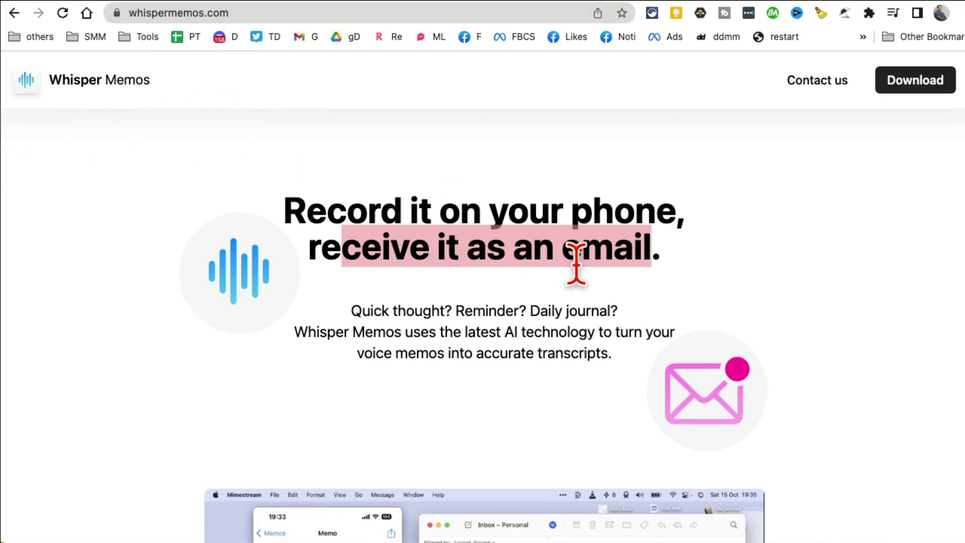
scroll(574, 256, down, 5)
scroll(581, 280, down, 3)
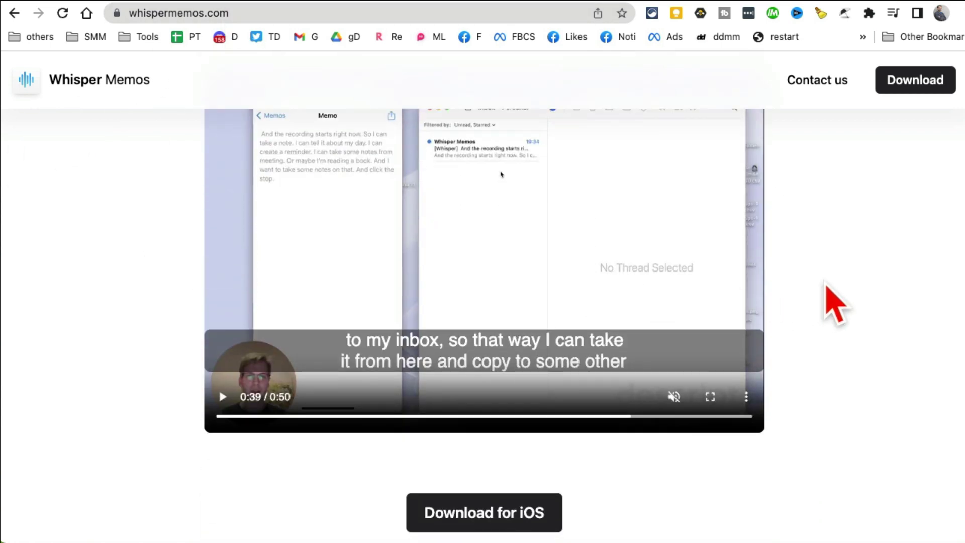
scroll(831, 302, up, 8)
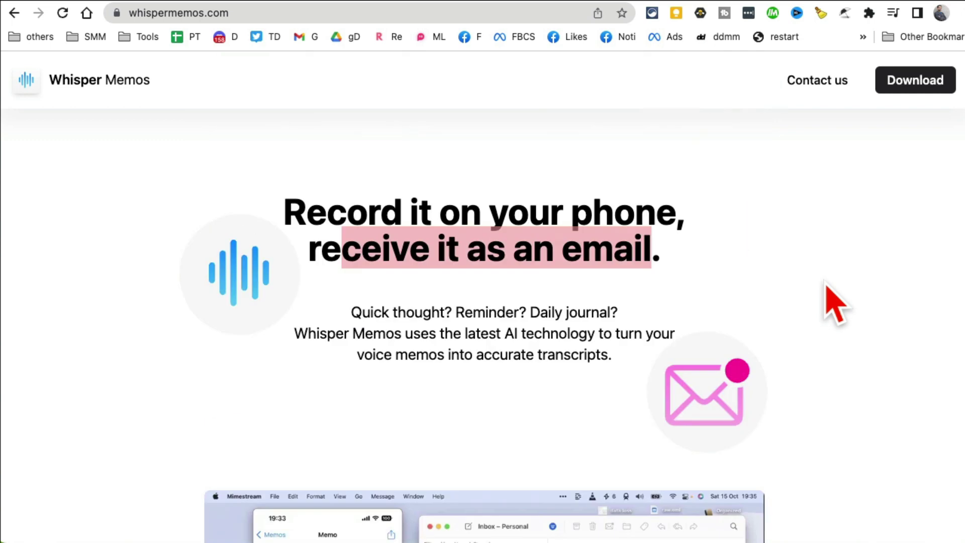
scroll(829, 301, down, 1)
scroll(829, 302, down, 6)
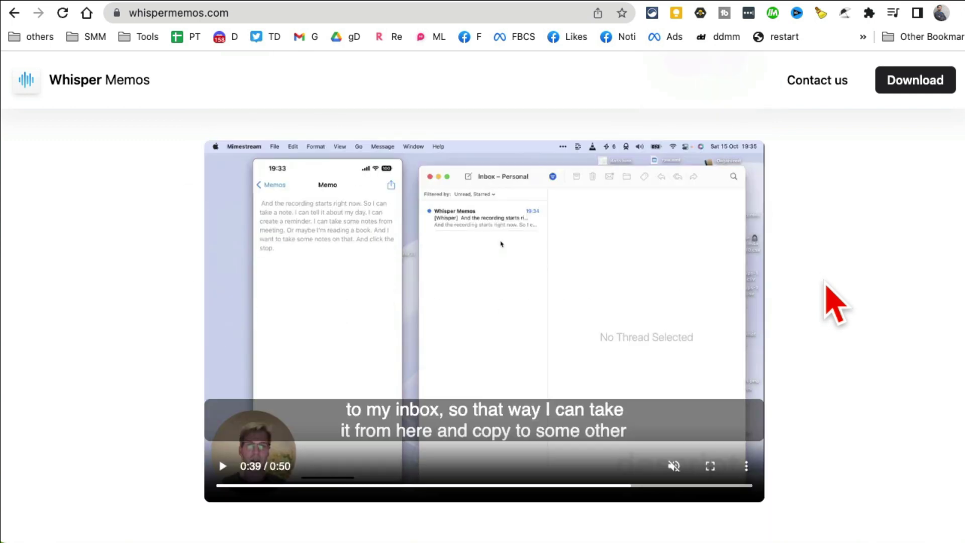
- Play the demo, skipping ahead until the transcribed memo arrives as an email, then pause
click(271, 485)
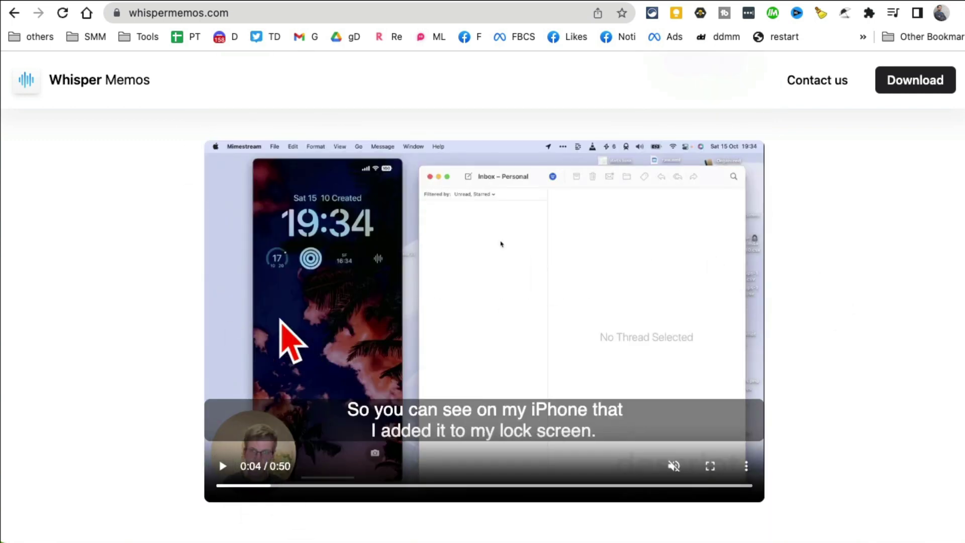
click(223, 466)
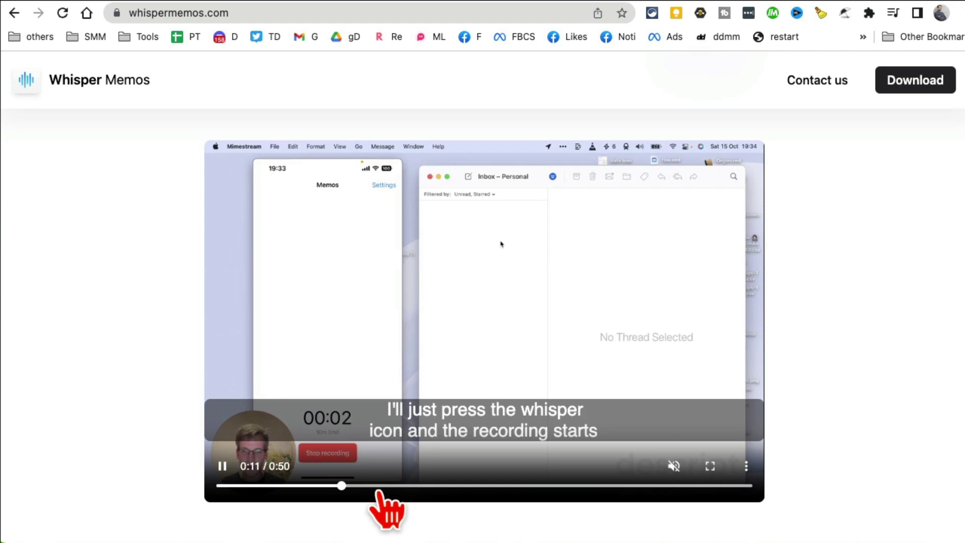
click(430, 483)
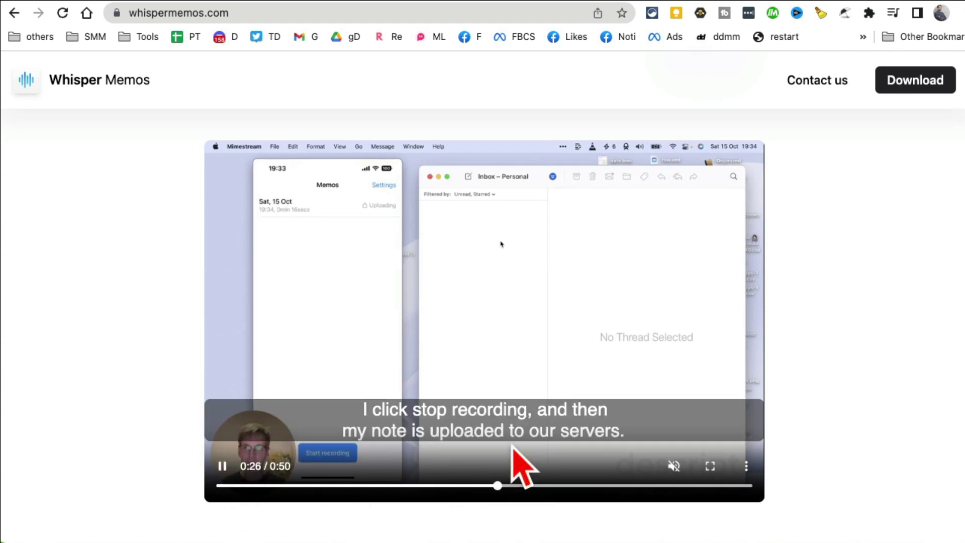
click(535, 487)
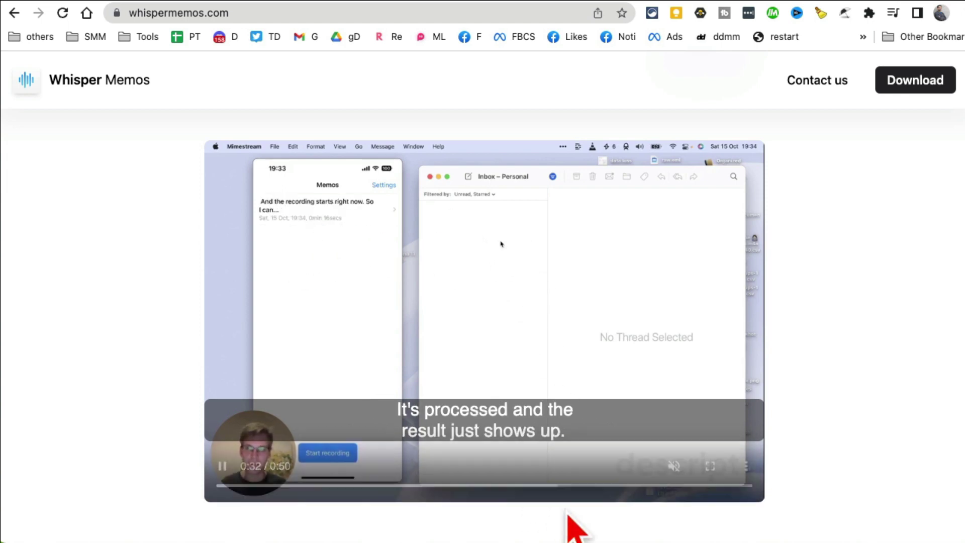
click(605, 485)
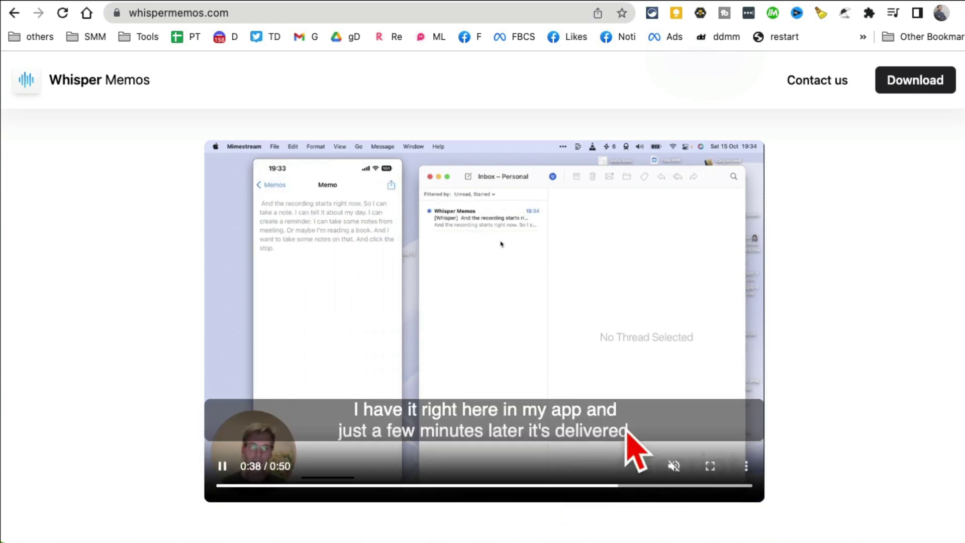
click(222, 466)
scroll(553, 327, up, 4)
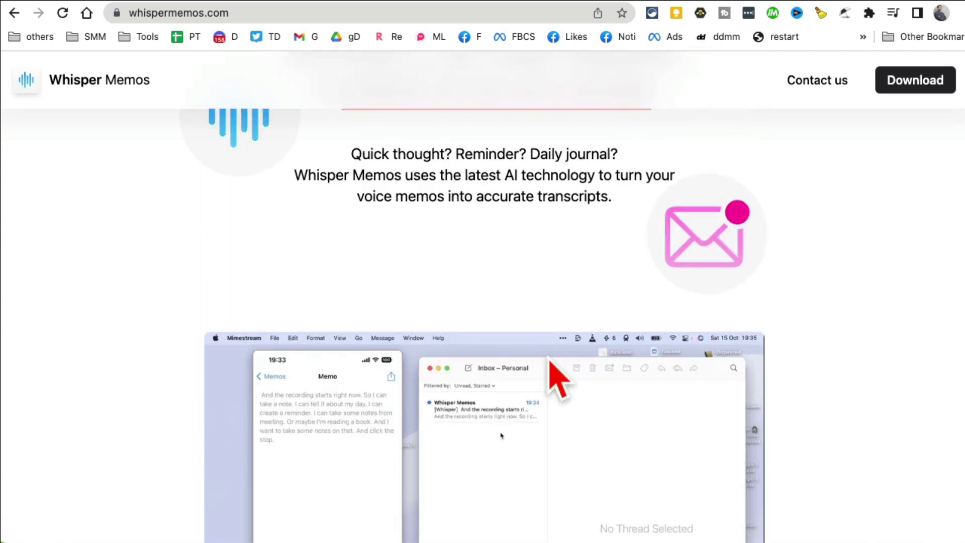
scroll(503, 308, up, 3)
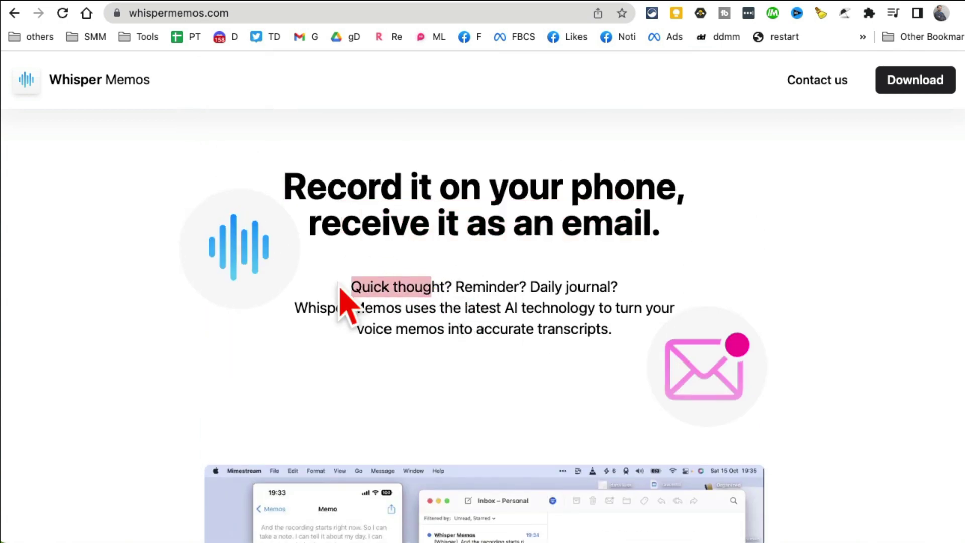